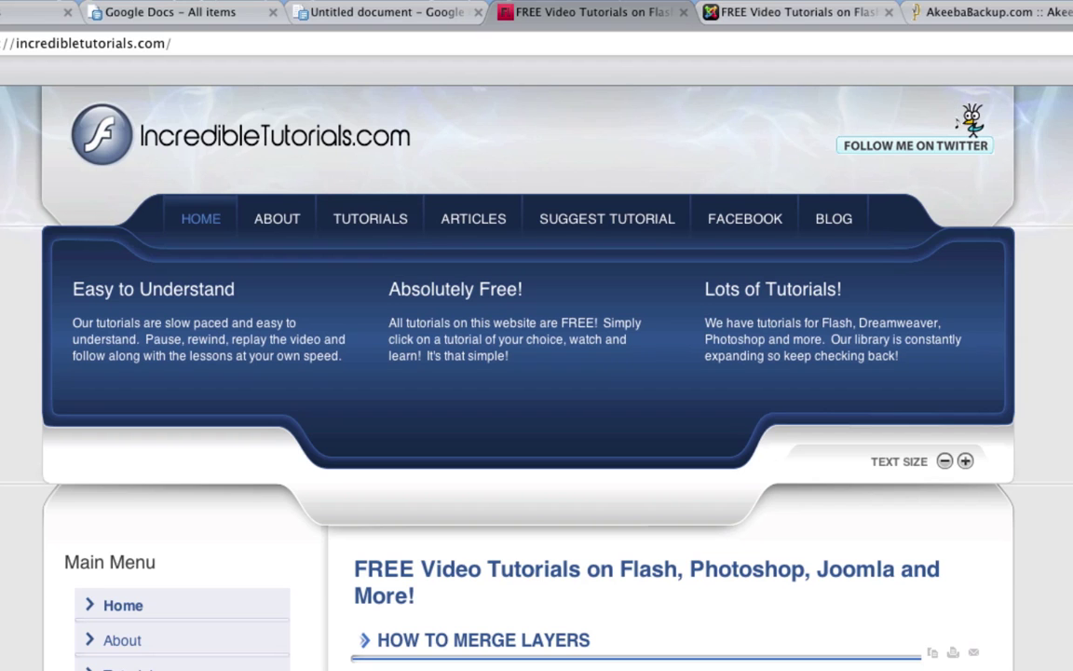
Scroll down and back up through the IncredibleTutorials.com home page to review the live site
scroll(537, 373, down, 5)
scroll(537, 373, up, 4)
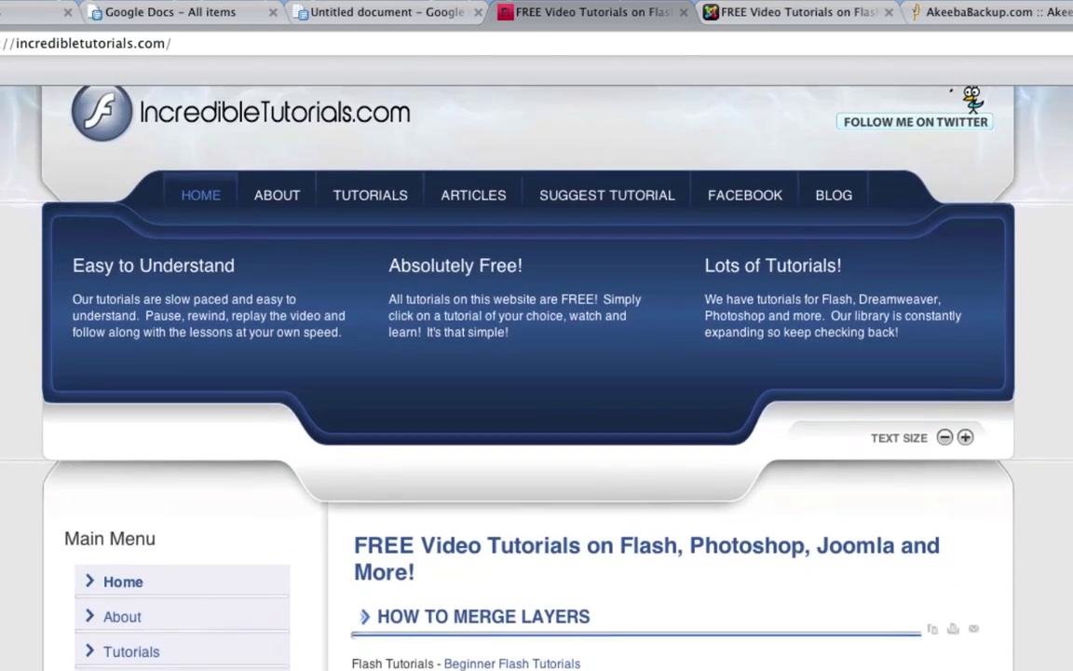
scroll(536, 372, up, 1)
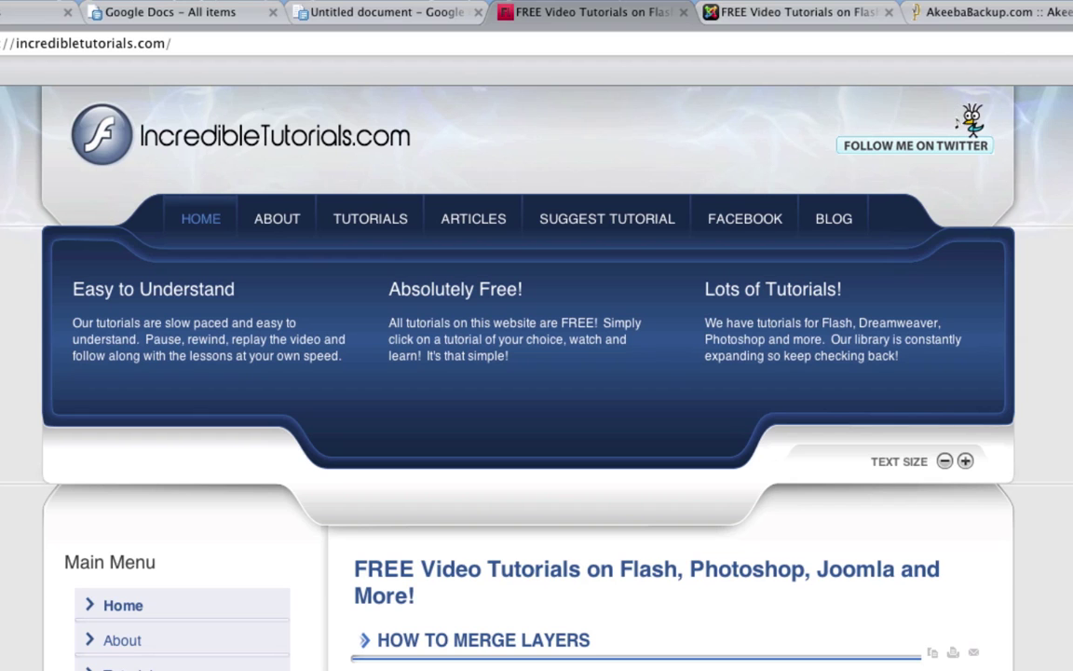
Go to Components > JoomlaPack > Backup Now in the admin to start a Default Backup Profile backup
click(775, 15)
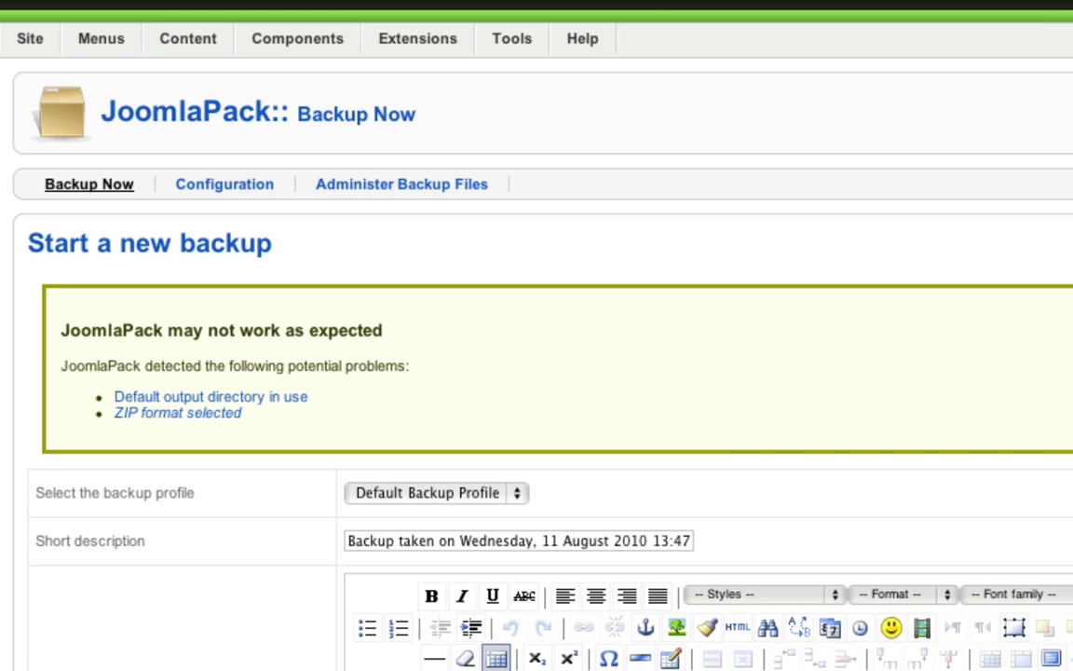
mouse_move(267, 33)
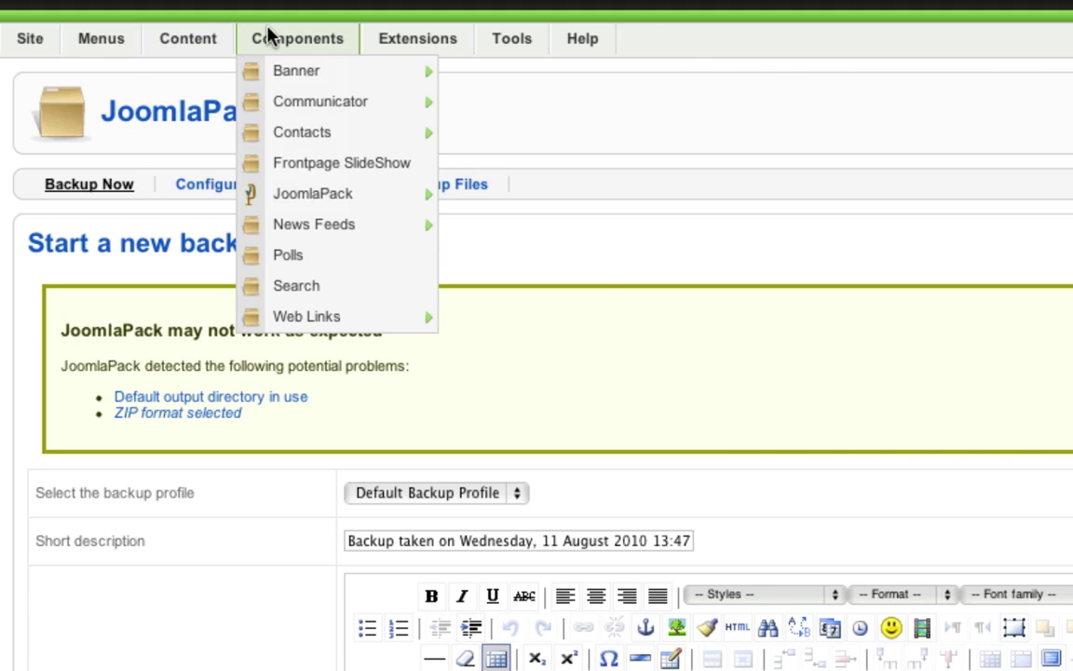
mouse_move(270, 189)
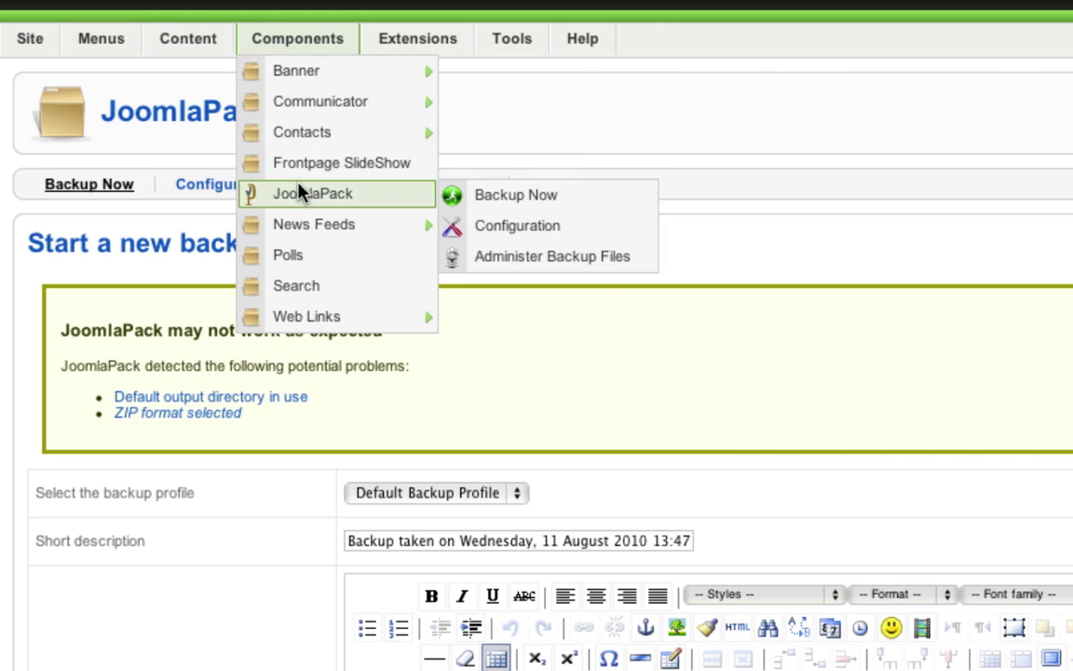
click(501, 196)
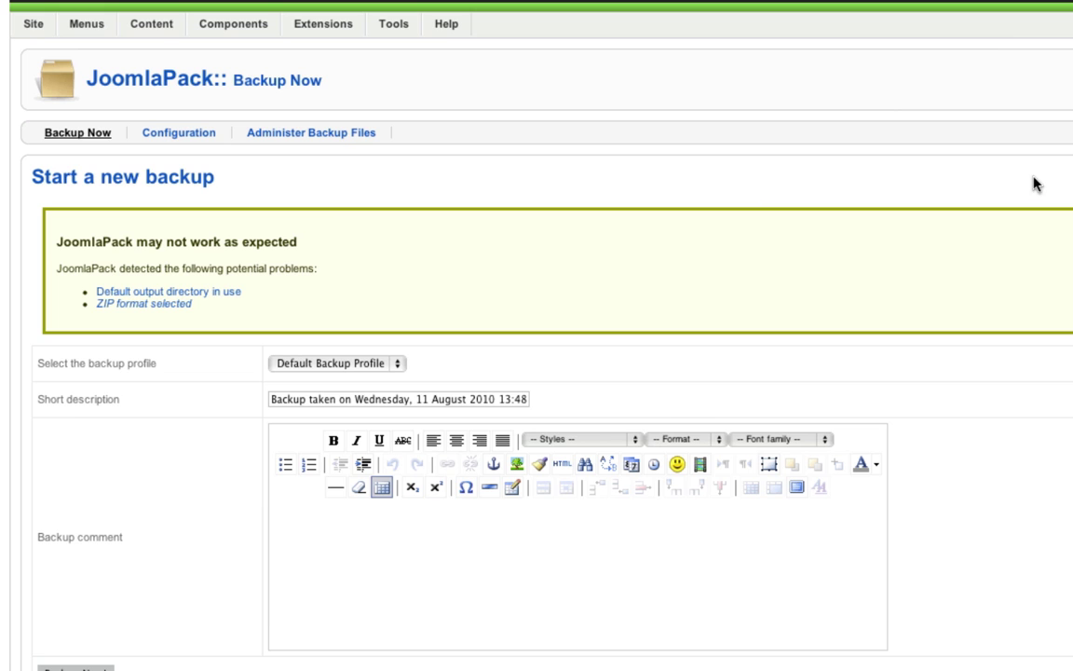
scroll(487, 511, down, 2)
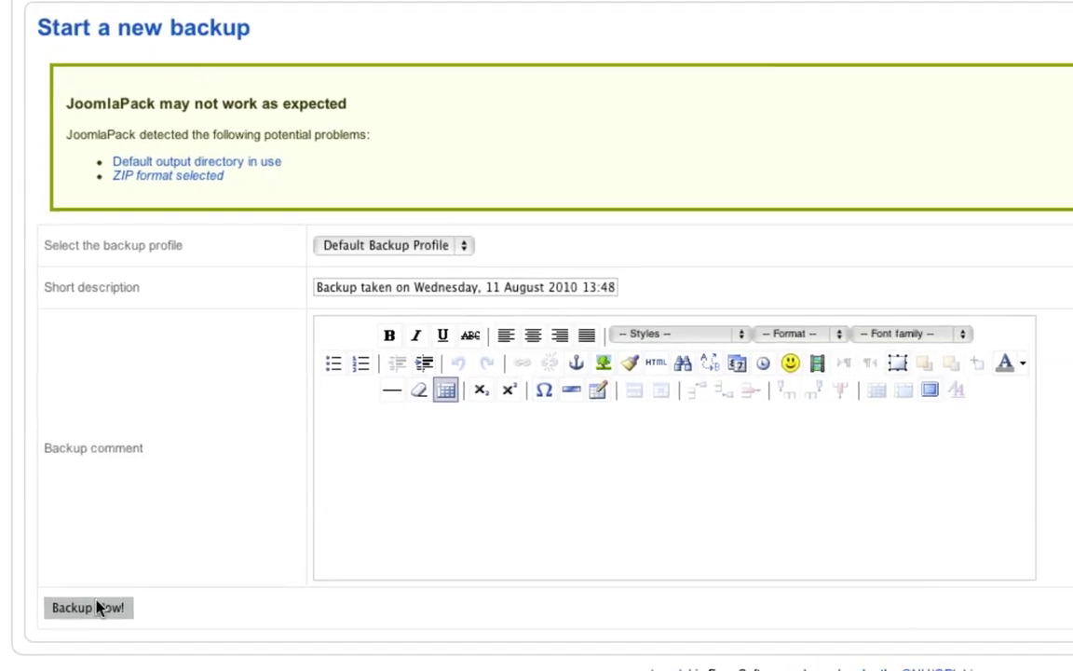
Run the full site backup, then download the newest 11 August 2010 archive from Administer Backup Files
click(82, 615)
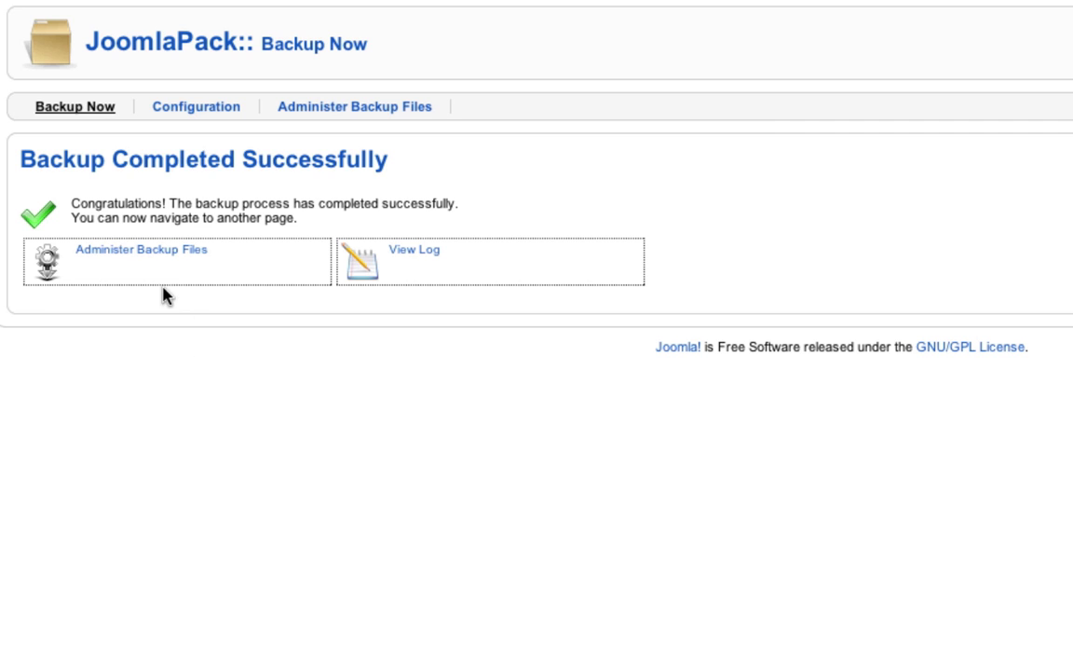
click(163, 253)
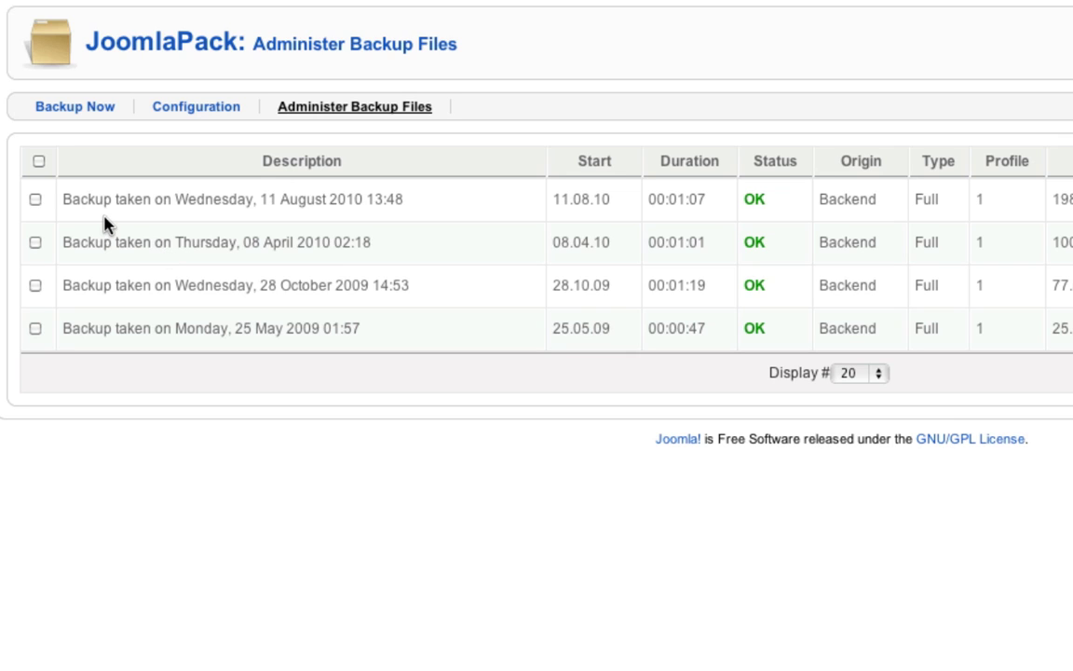
click(35, 199)
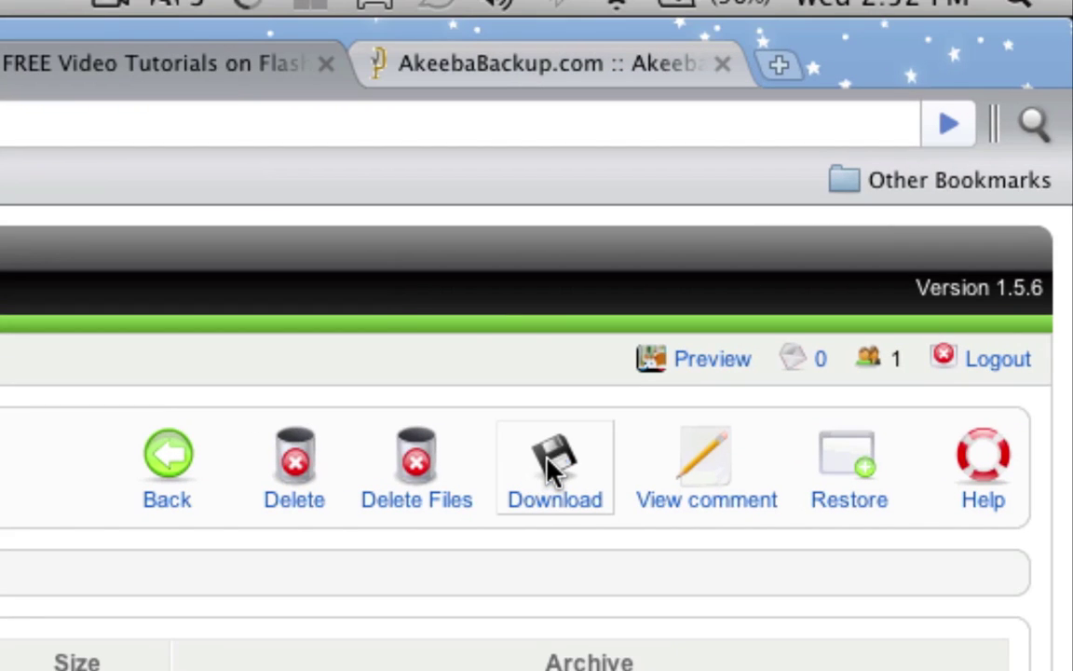
click(548, 460)
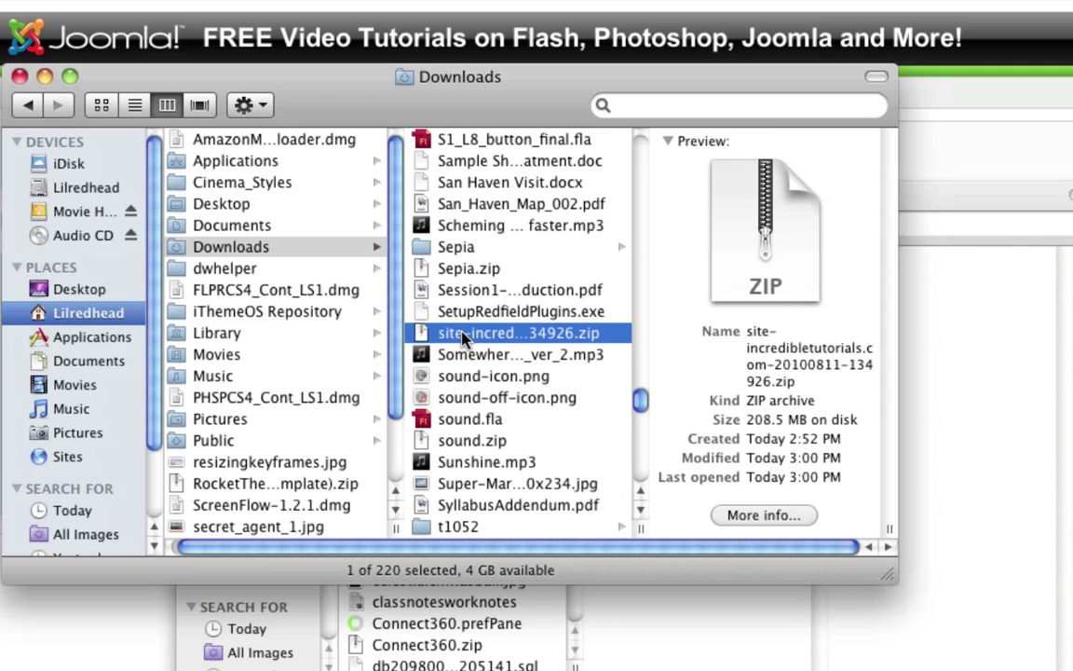
Unarchive the site-incredibletutorials.com backup zip in the Downloads folder
double_click(463, 336)
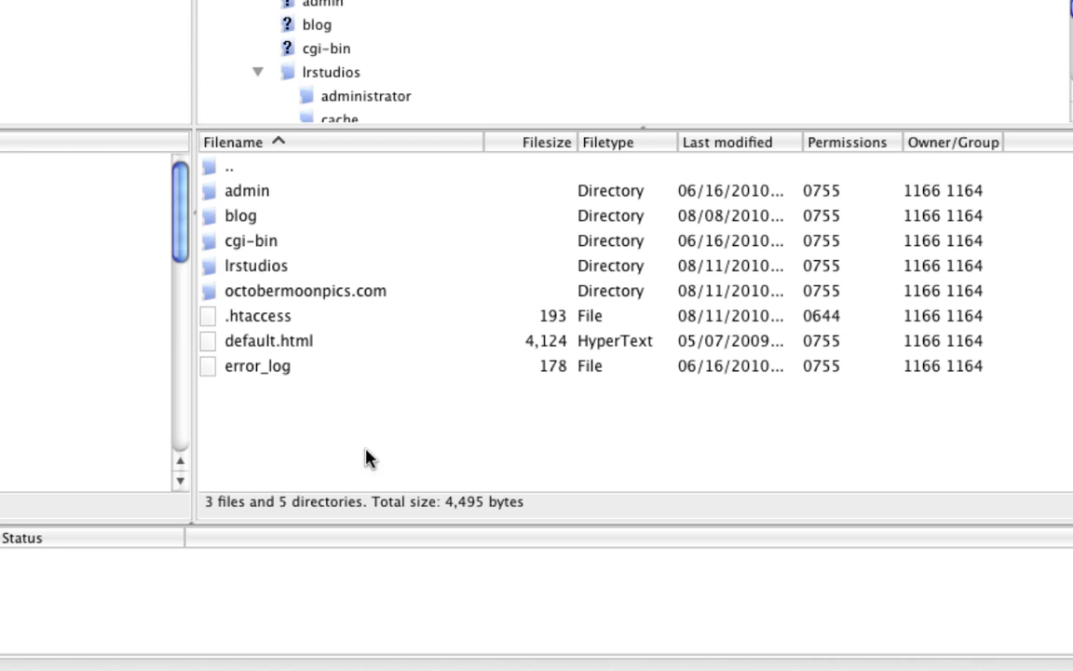
Create a new remote directory named 'tutorials' in public_html and open it
right_click(295, 426)
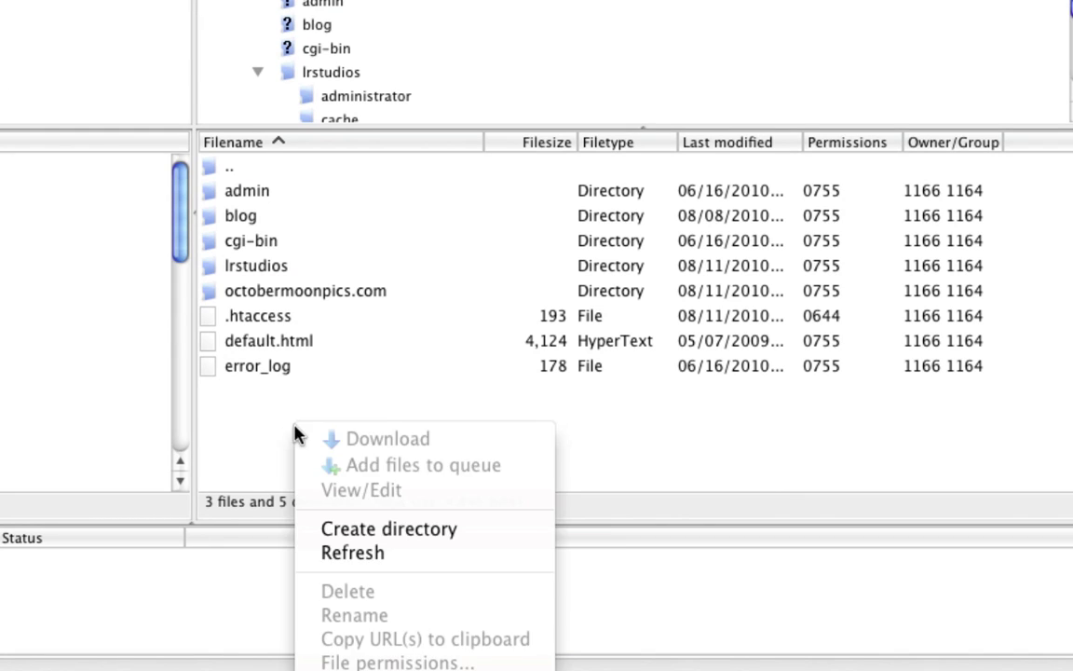
click(312, 527)
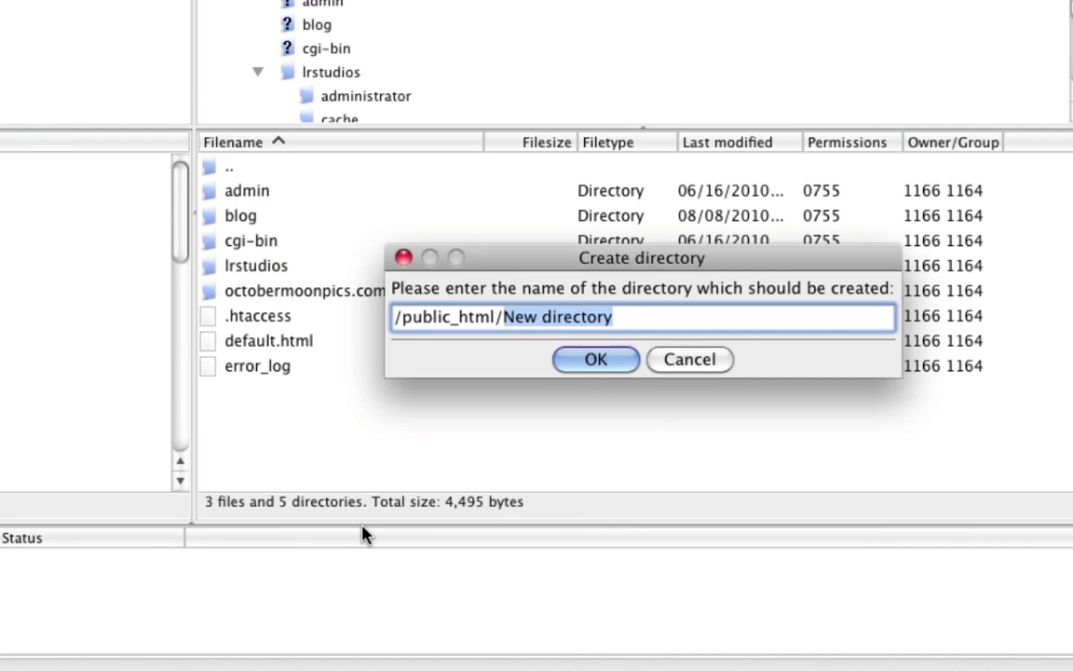
text(tutorials)
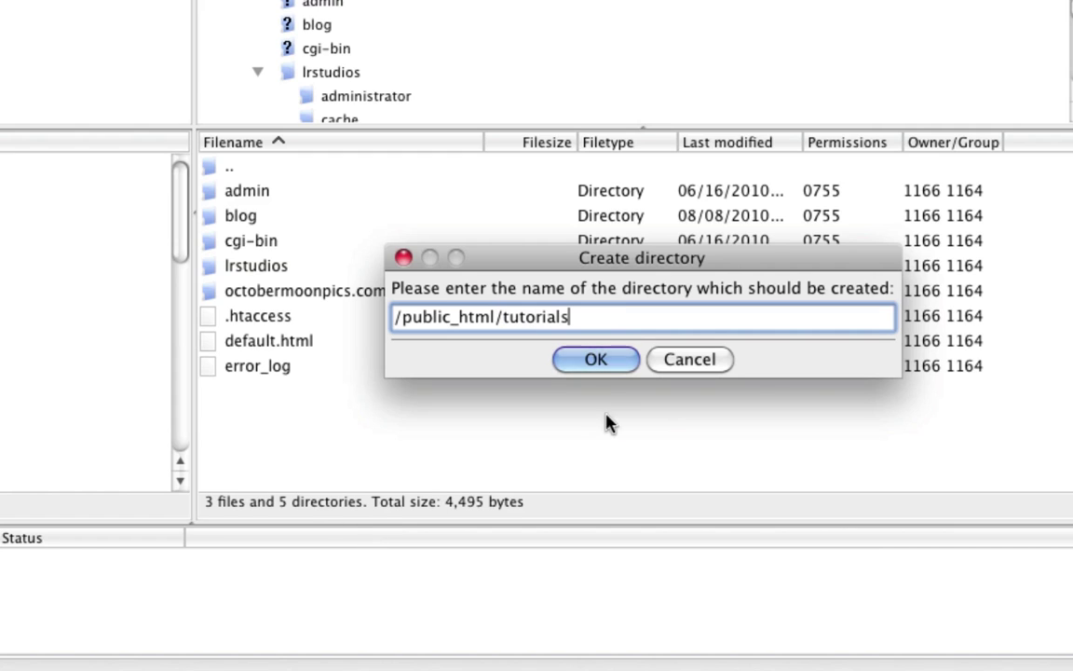
click(603, 365)
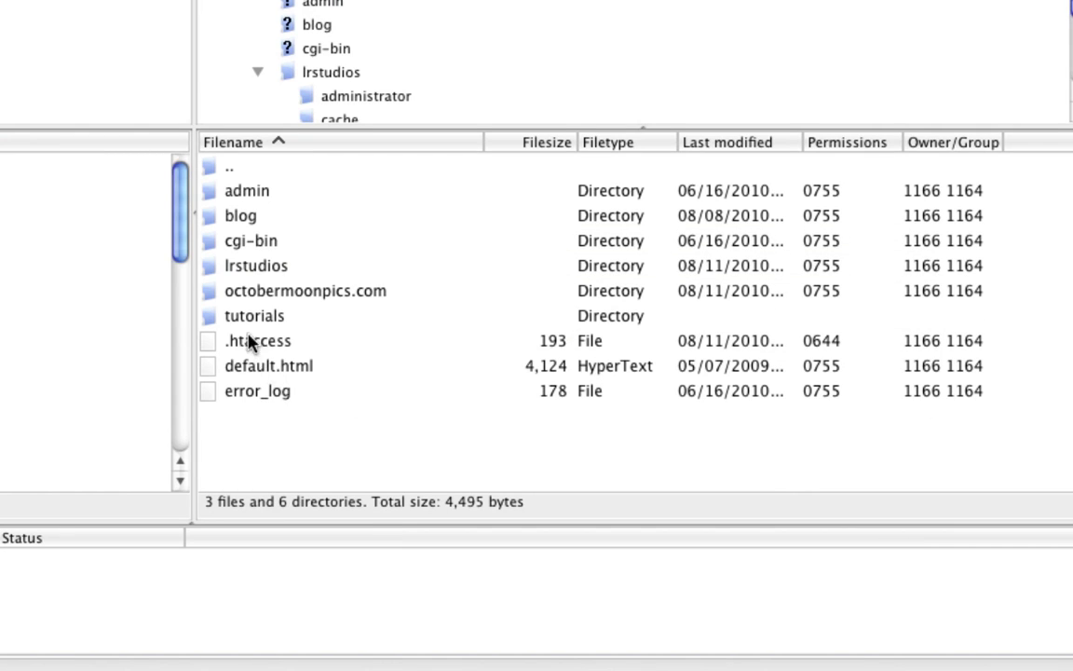
click(210, 319)
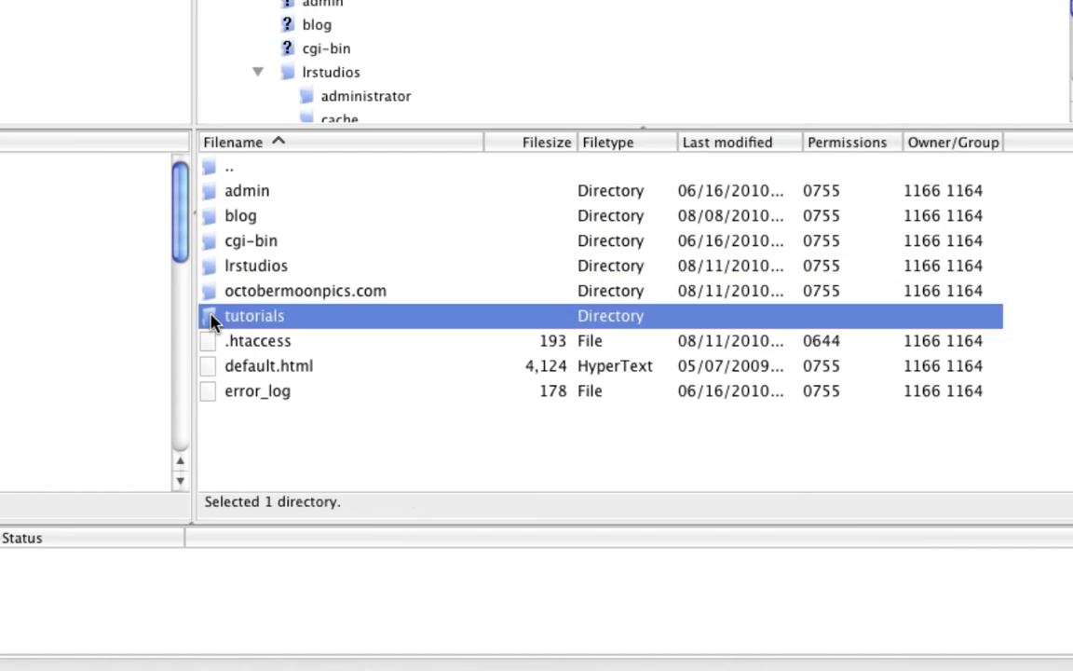
double_click(212, 321)
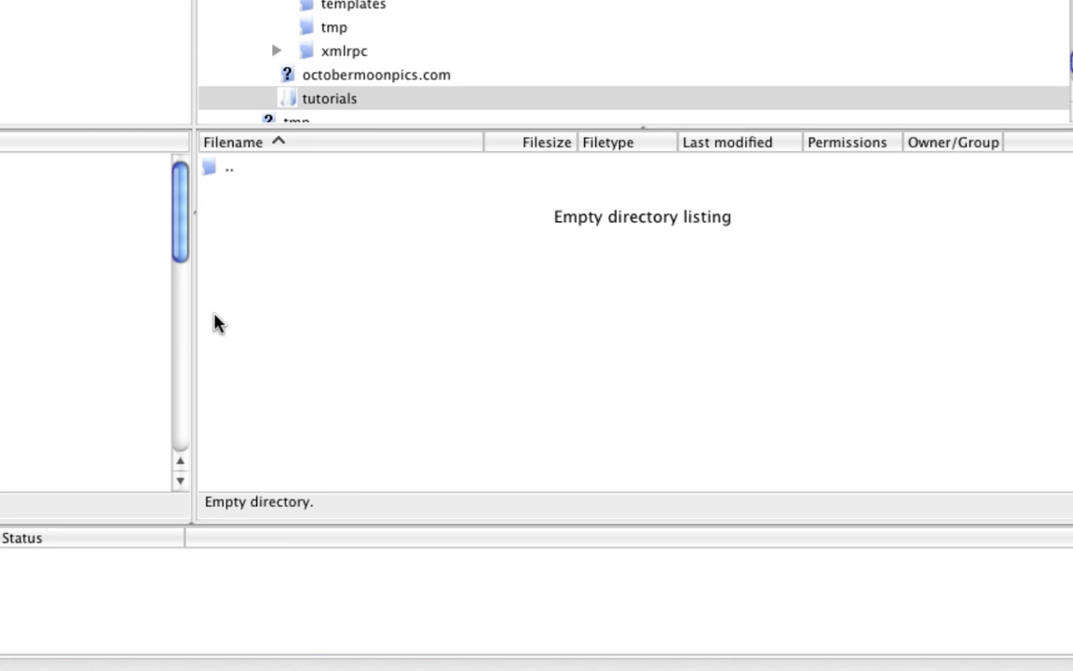
Select all 36 top-level extracted site files and drag them into FileZilla's remote tutorials folder
key(super+Tab)
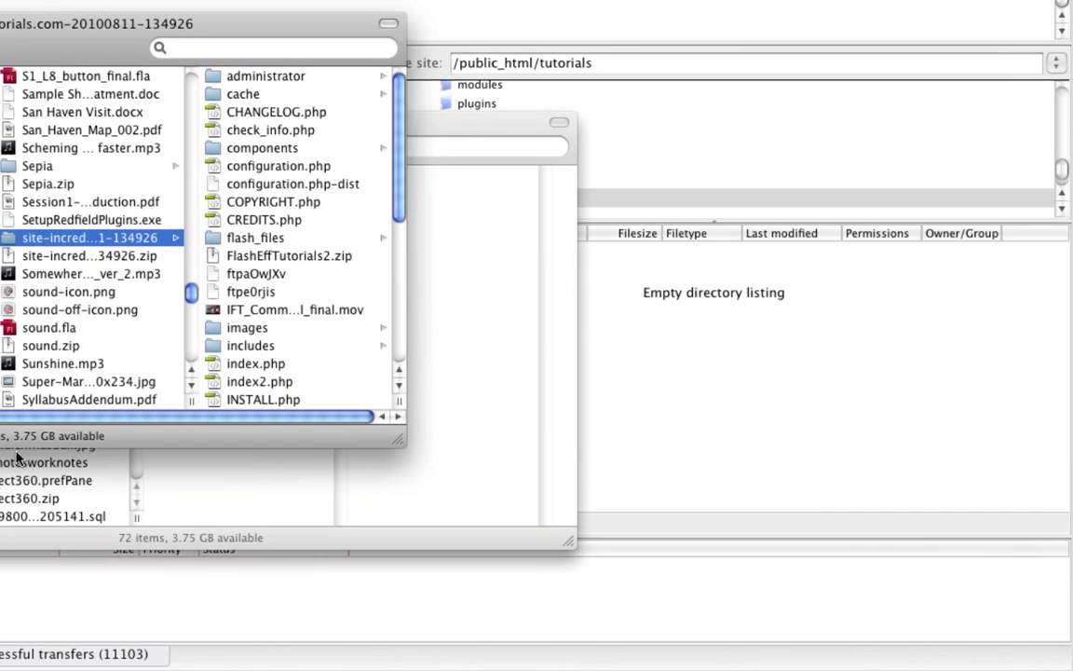
click(228, 147)
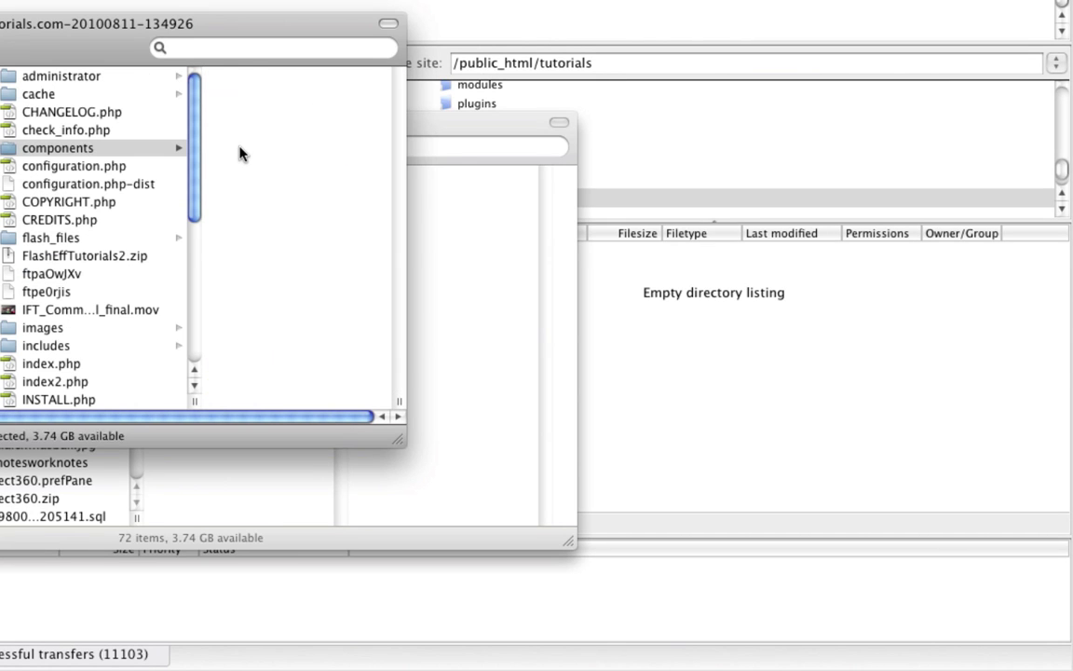
key(super+a)
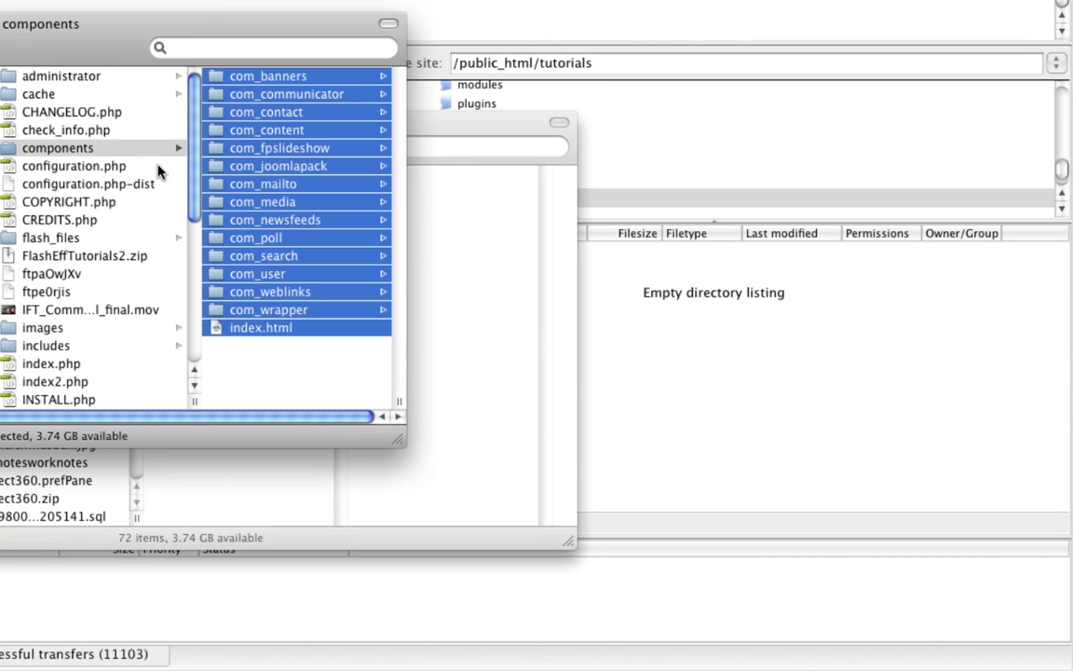
click(69, 94)
key(super+a)
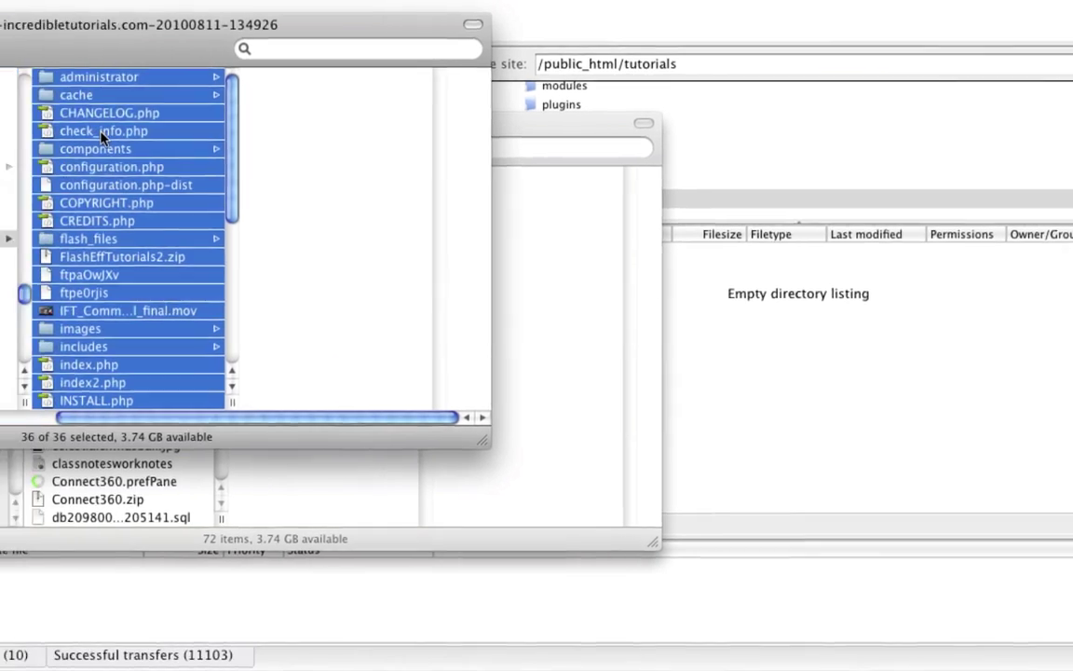
drag(15, 78, 612, 273)
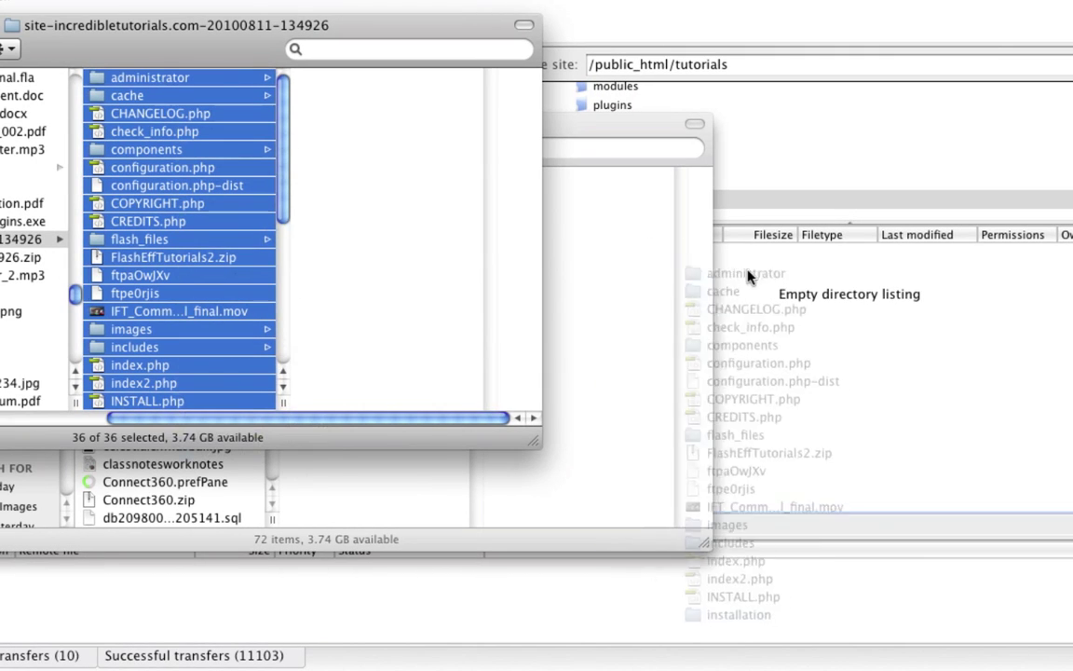
drag(748, 273, 837, 362)
click(837, 361)
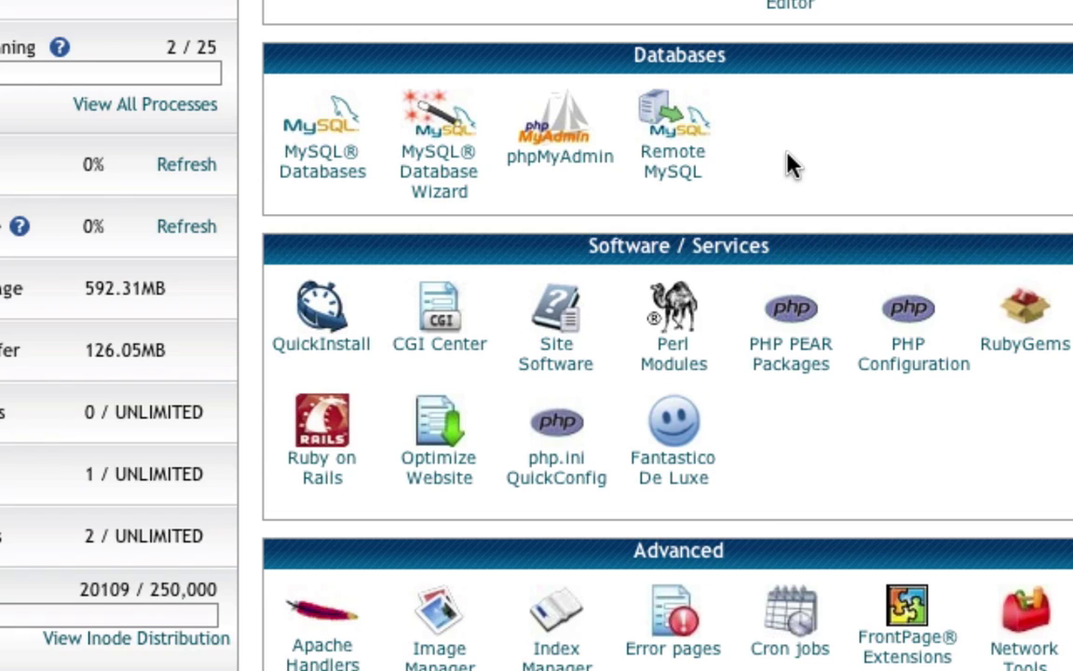
Open the MySQL Database Wizard from cPanel's Databases group
click(454, 181)
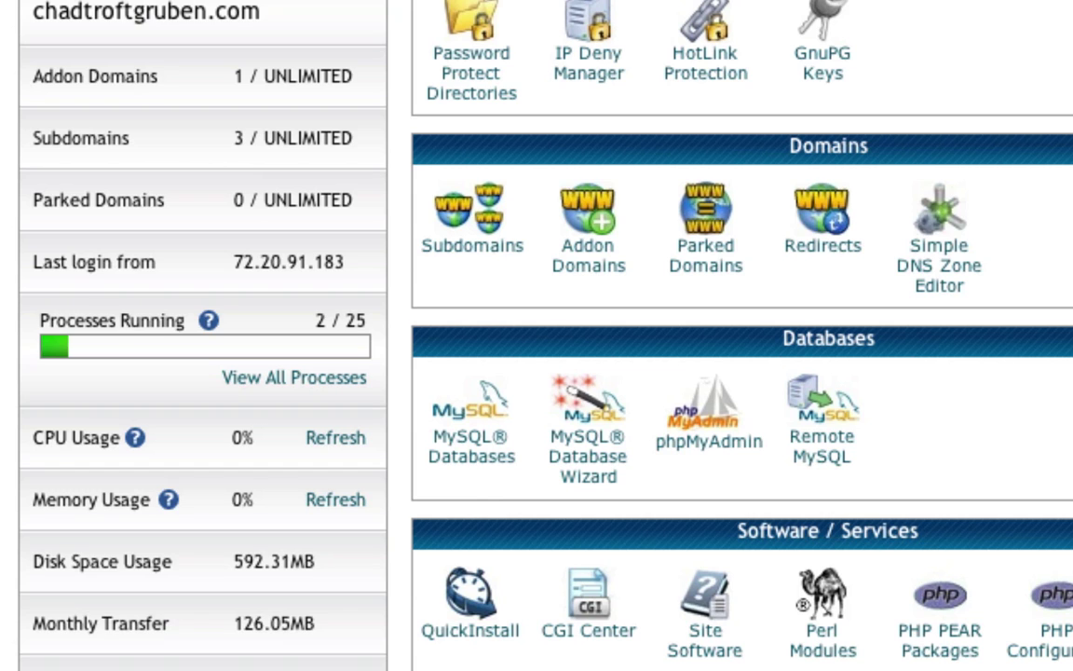
Create subdomain 'tutorials' with its document root at public_html/tutorials
click(471, 250)
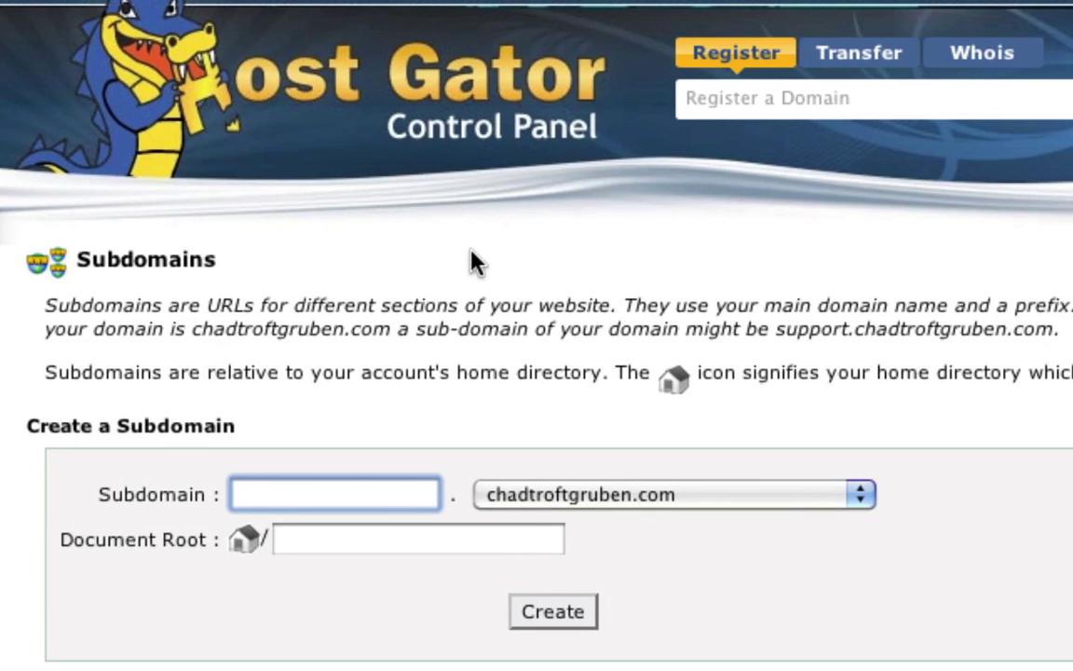
scroll(537, 335, down, 2)
text(tu)
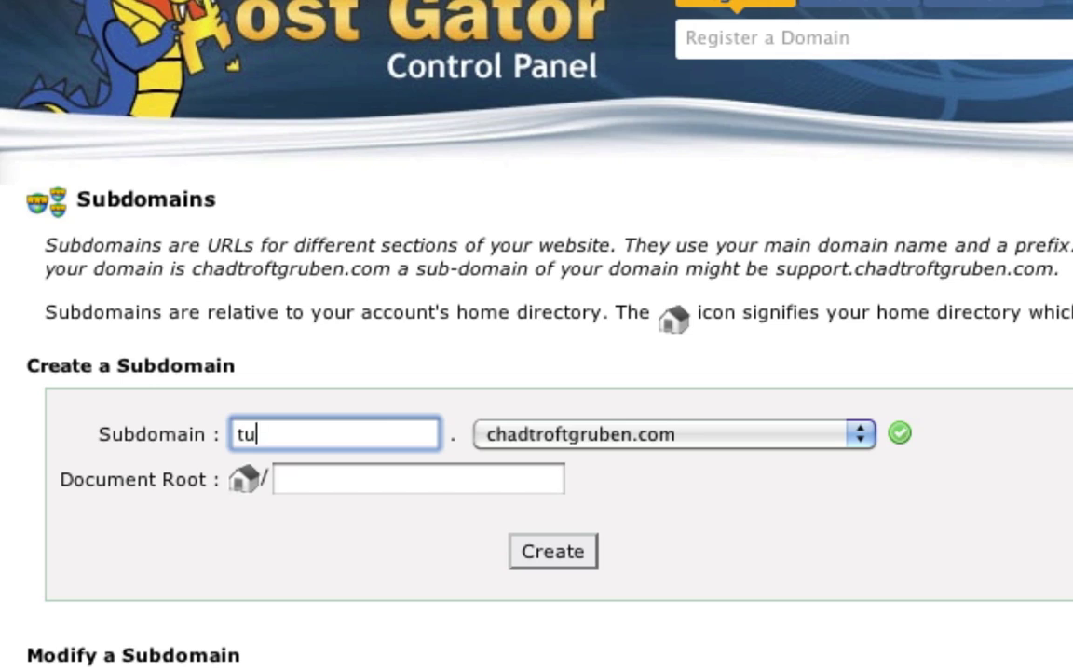
text(torials)
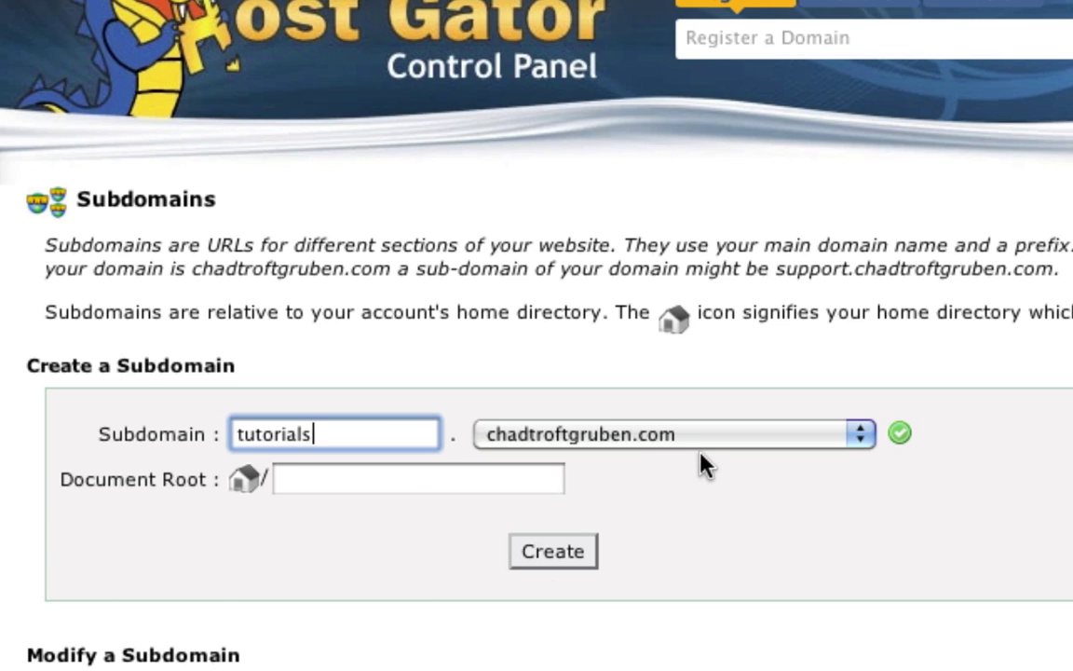
click(730, 494)
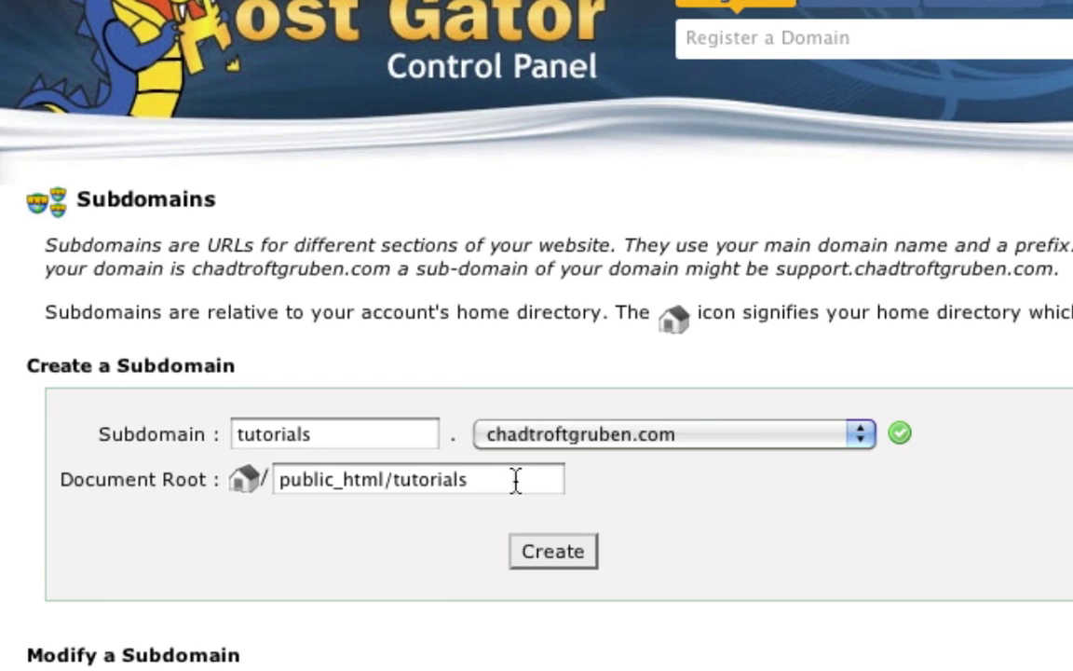
drag(516, 480, 395, 492)
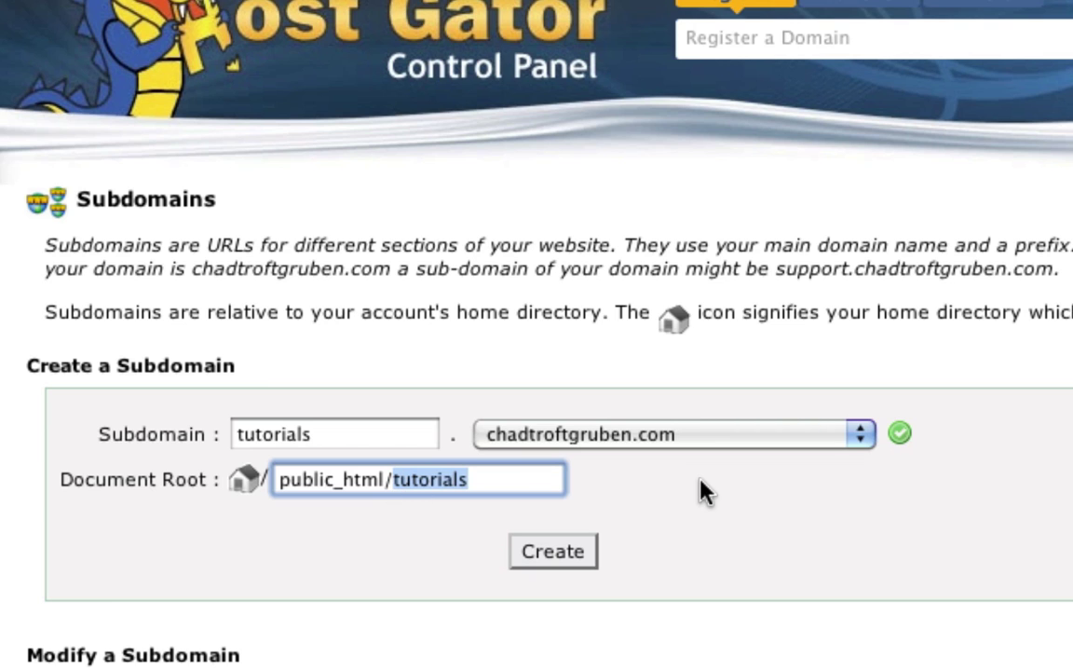
click(585, 551)
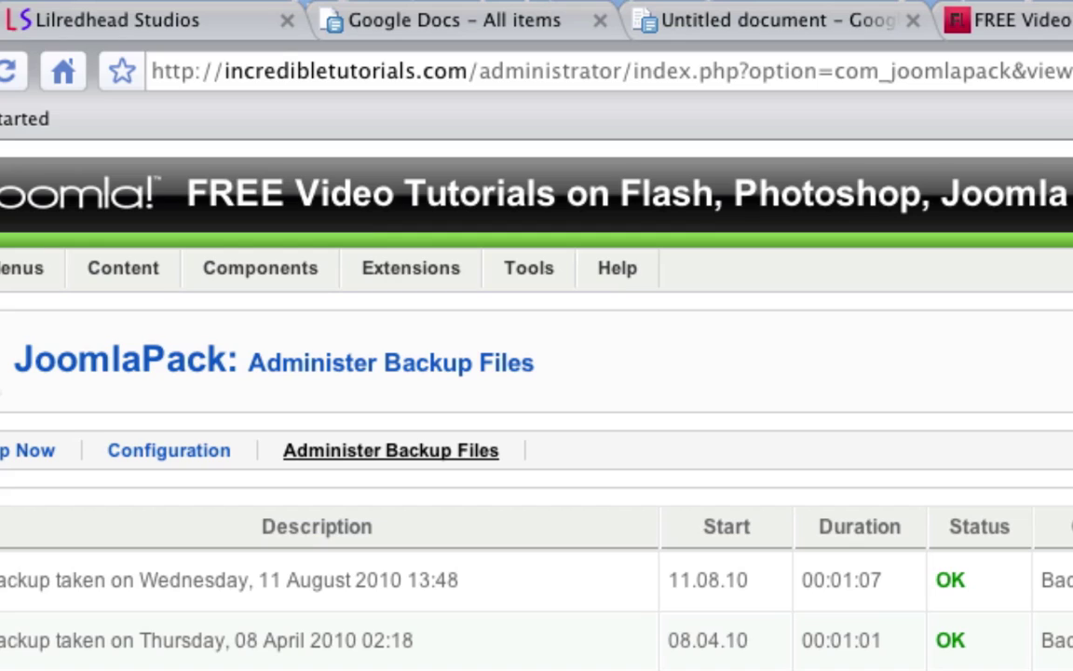
Replace the Chrome address with the tutorials subdomain address and load it
key(super+l)
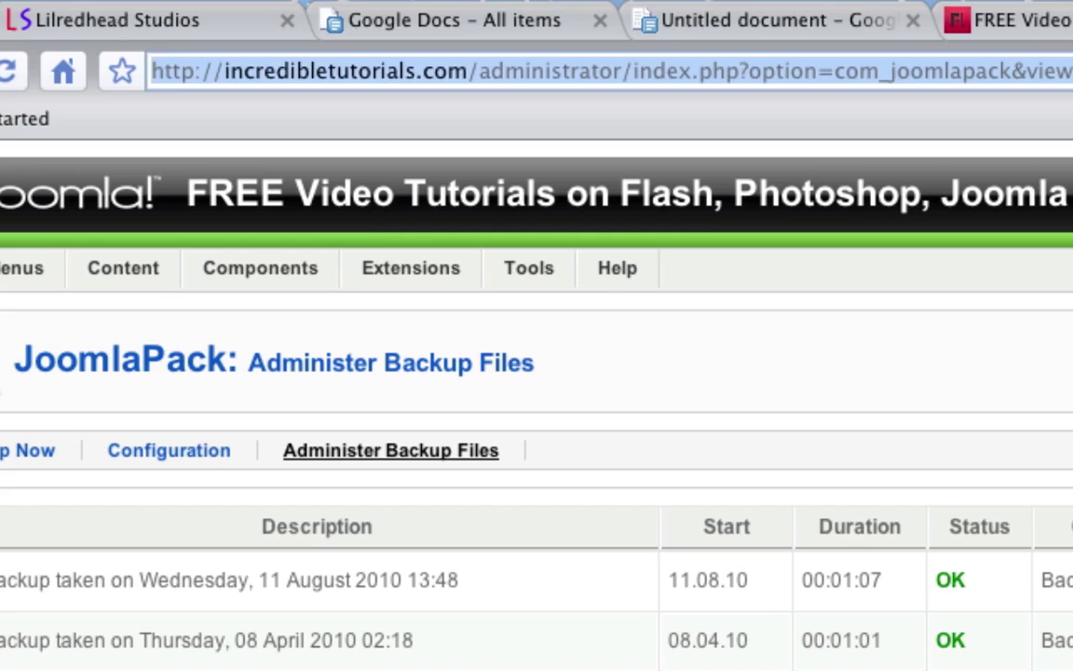
key(BackSpace)
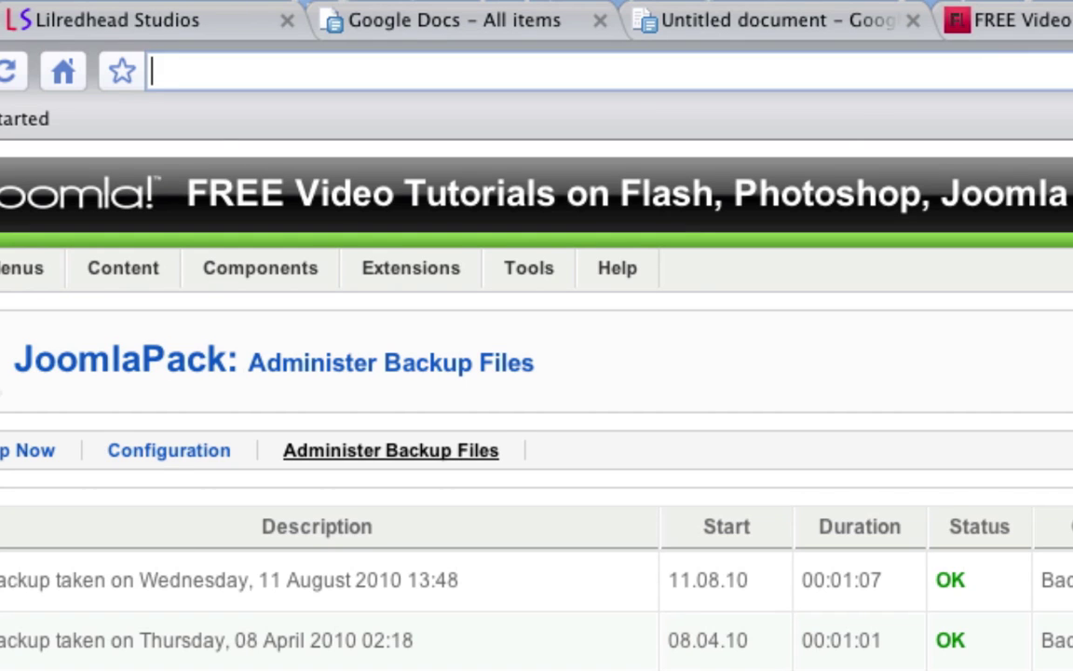
text(tutorials)
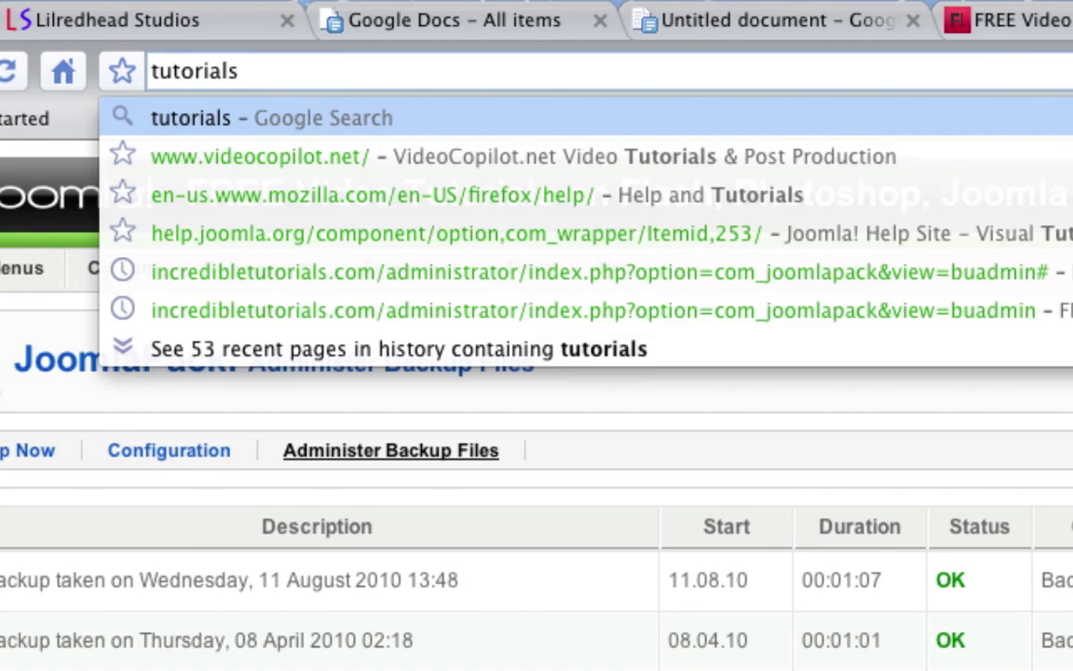
text(.)
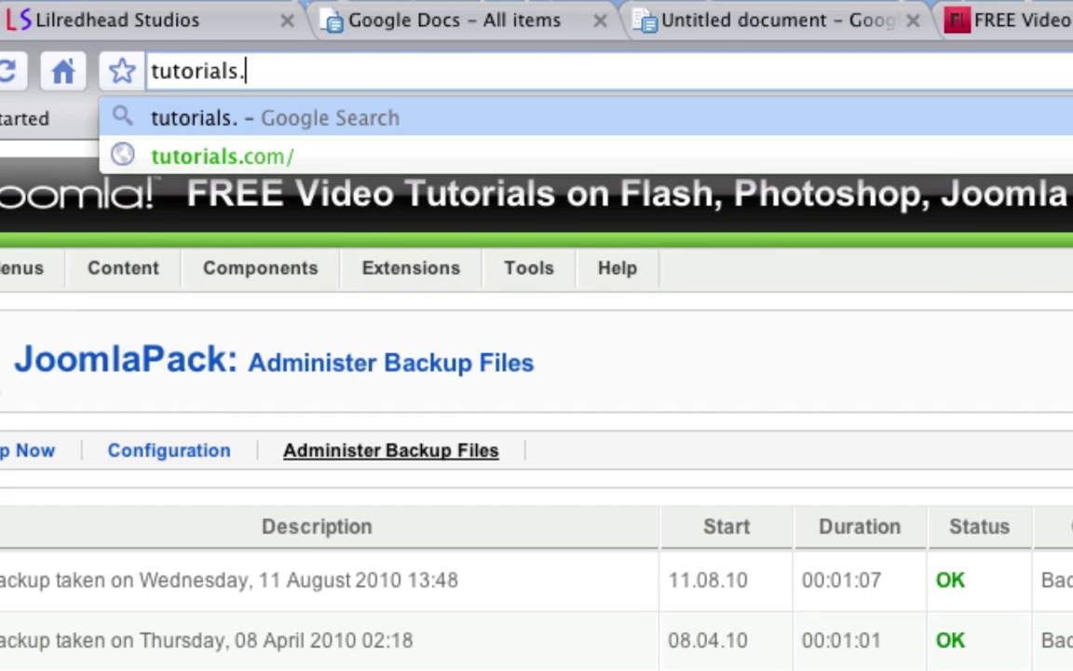
text(chadtroftgruben.com)
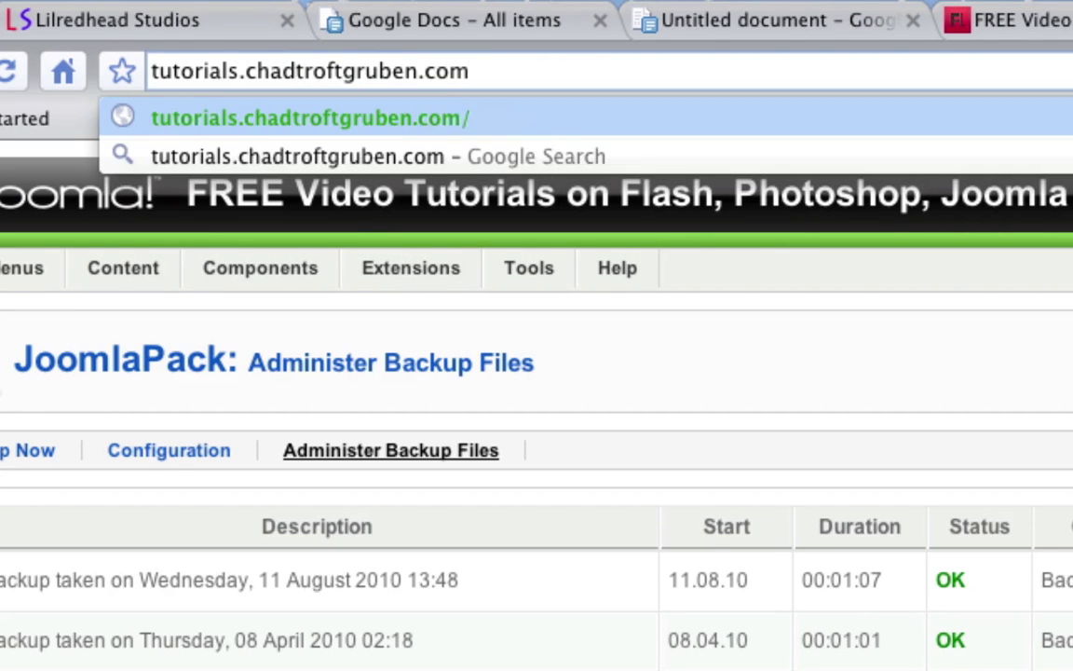
key(Return)
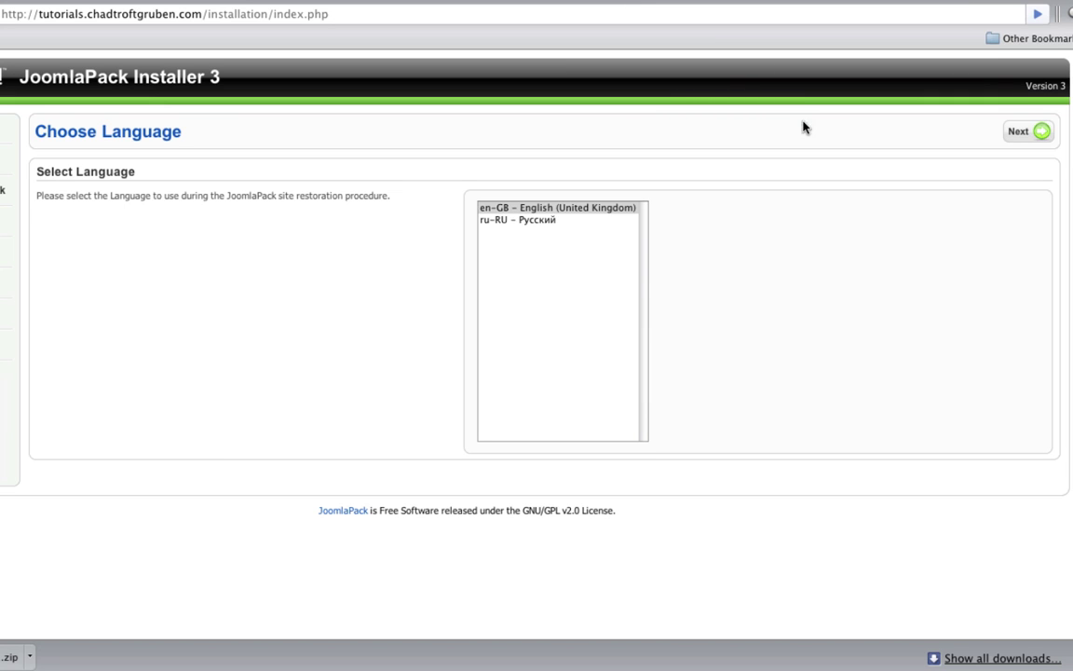
Continue past Choose Language and Pre-restoration Check, then scroll through the license text
click(1029, 133)
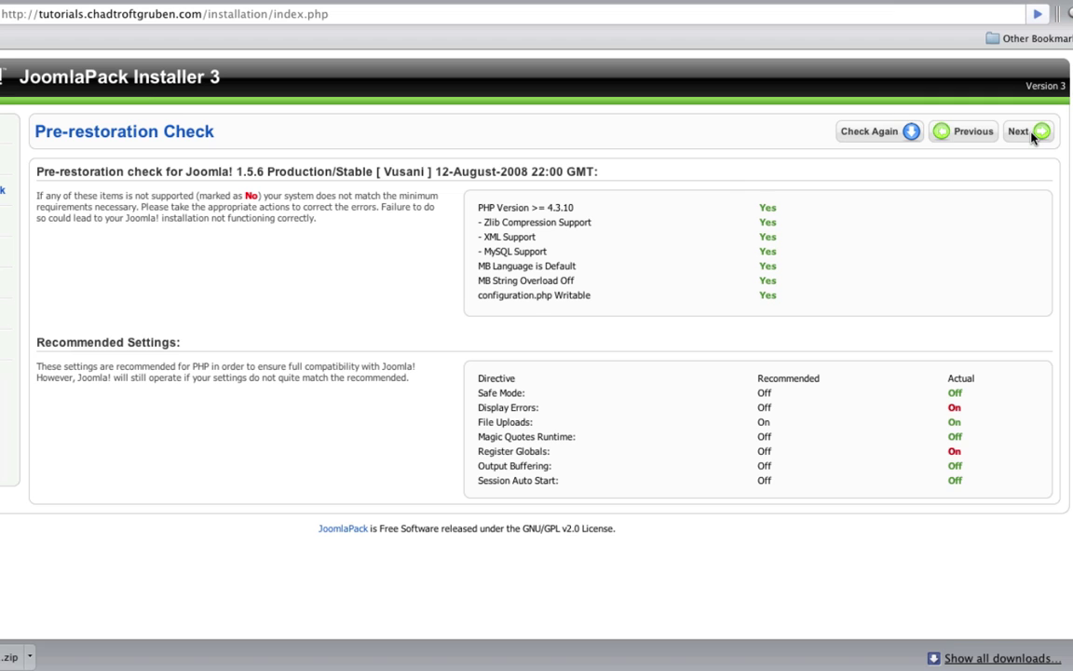
click(1033, 133)
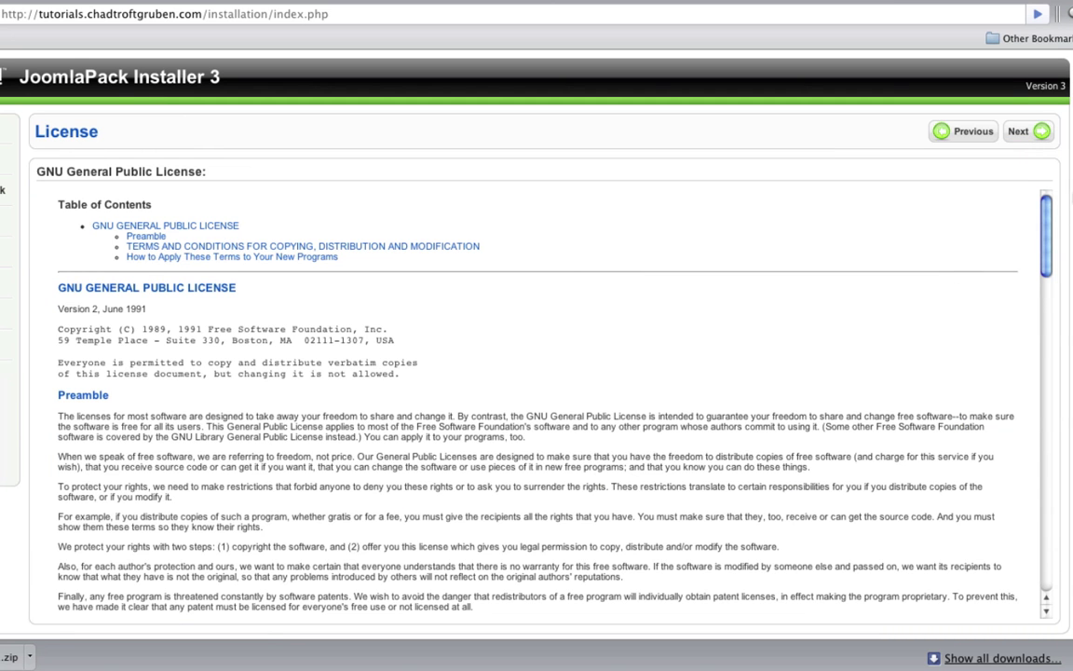
drag(1047, 226, 1047, 200)
Accept the license, then enter the database host name, user name, password and database name
click(1043, 133)
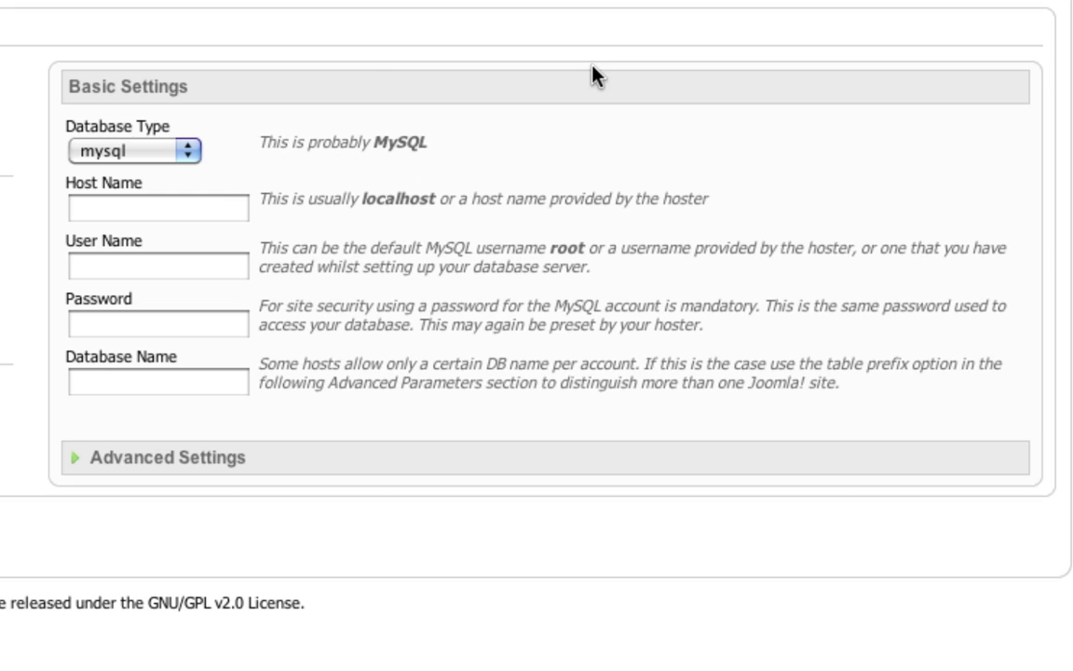
click(216, 207)
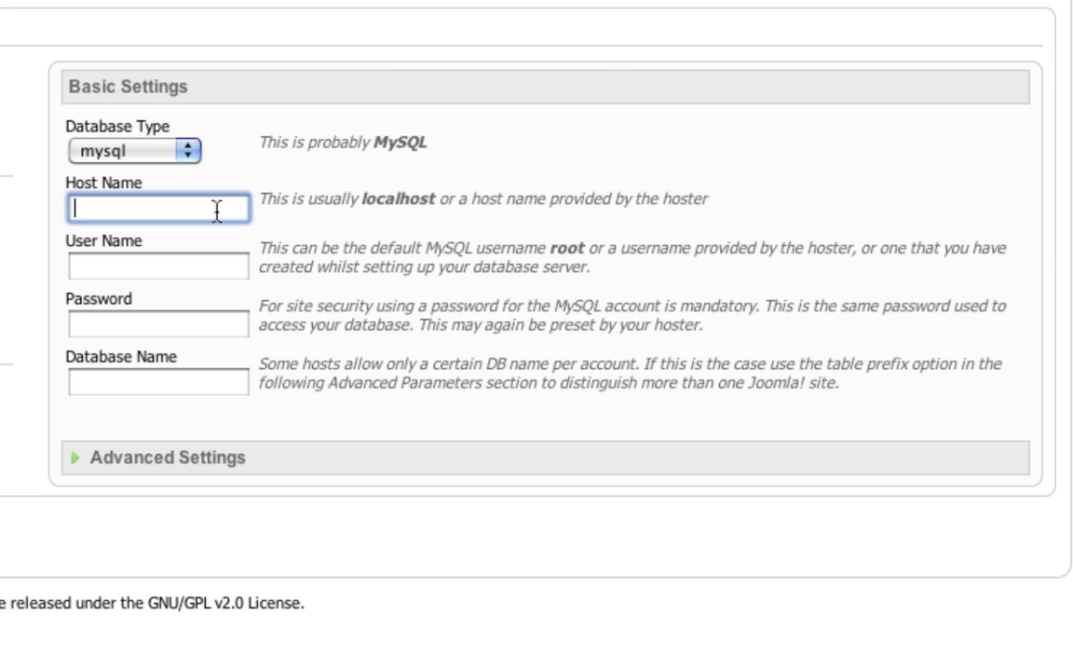
click(139, 260)
click(137, 323)
click(140, 380)
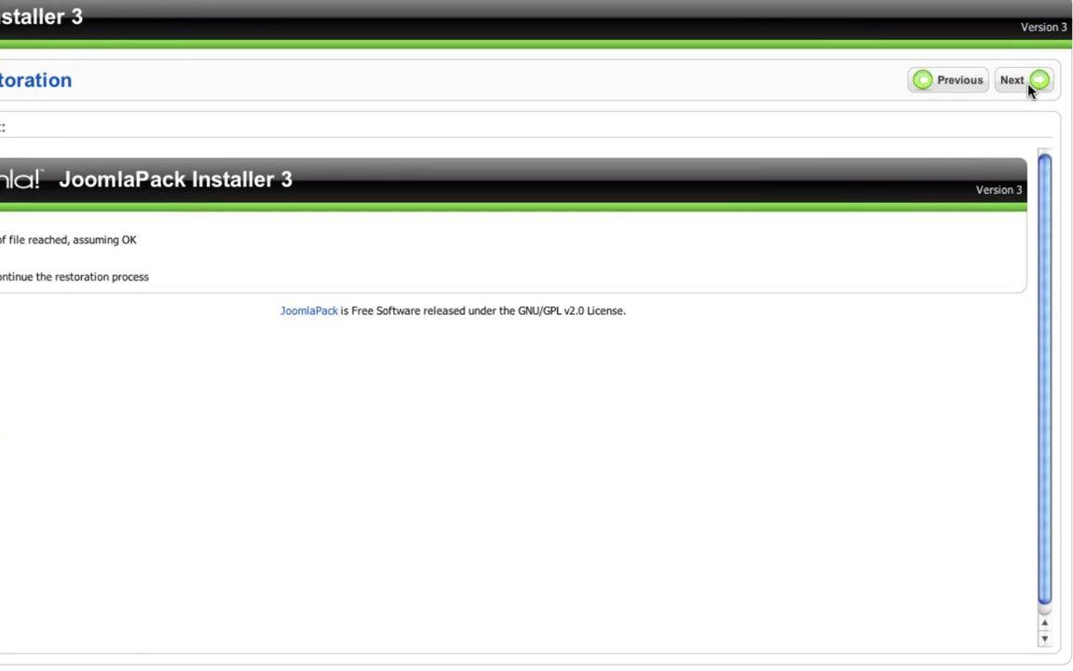
Continue from the finished database restoration output to the next installer page
click(1029, 84)
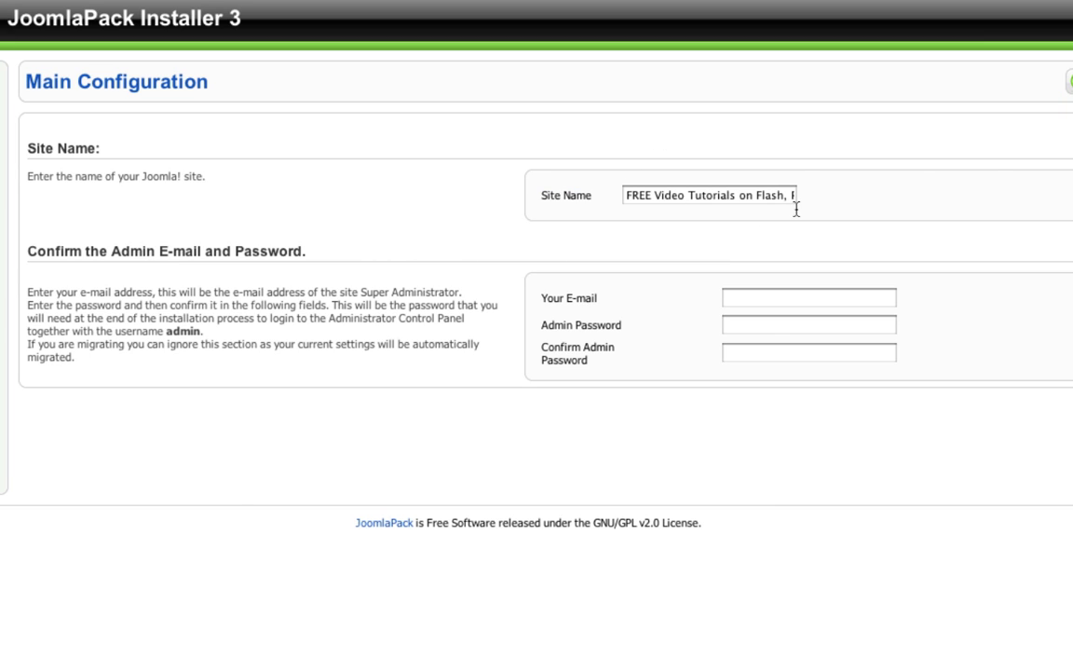
Check the prefilled site name and enter the admin's e-mail address in Main Configuration
click(836, 297)
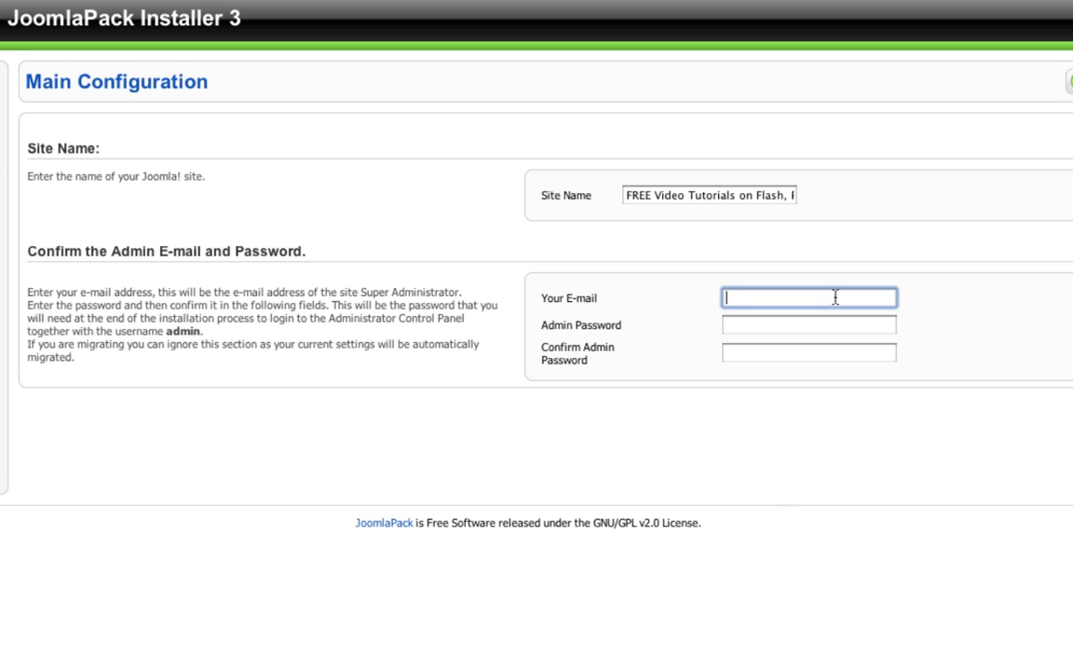
click(713, 209)
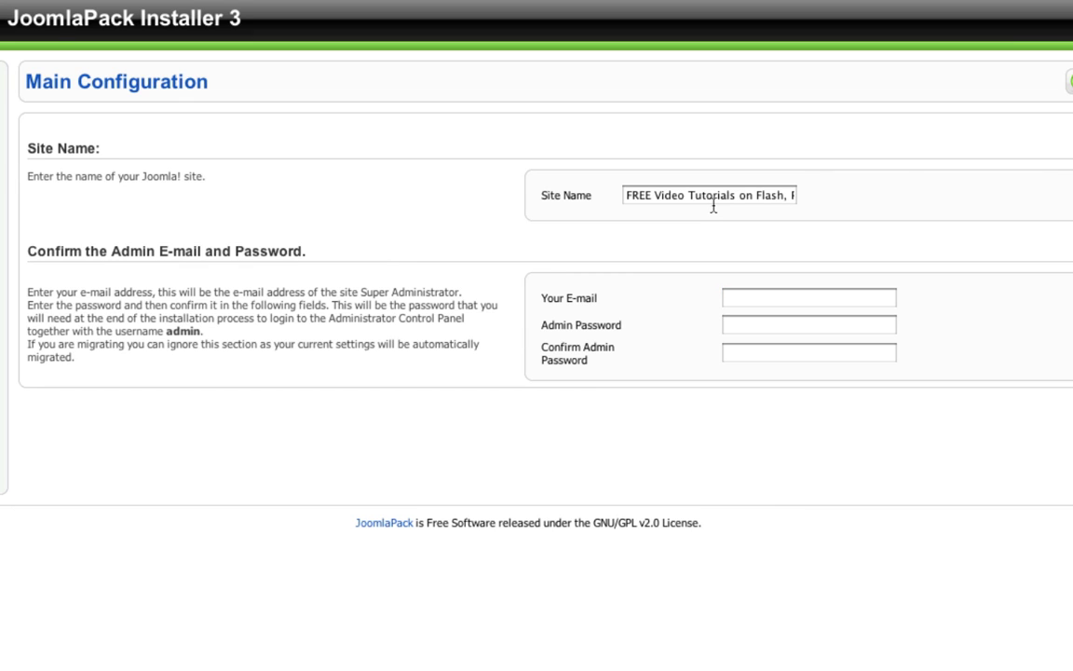
click(763, 299)
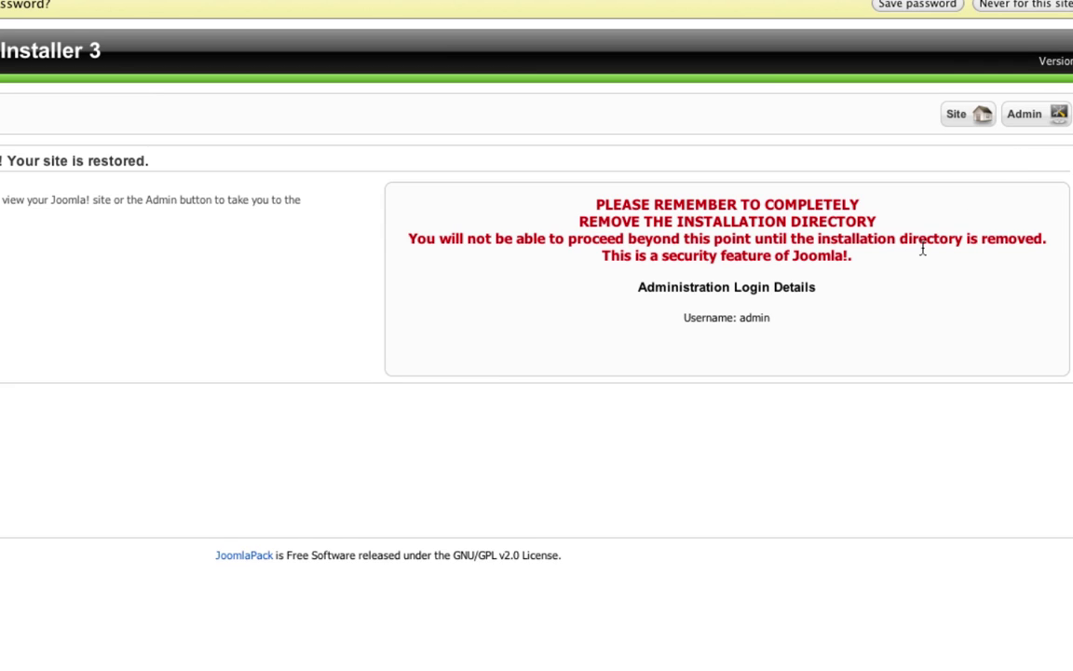
Highlight INSTALLATION in the red warning, then switch over to FileZilla
drag(788, 223, 677, 227)
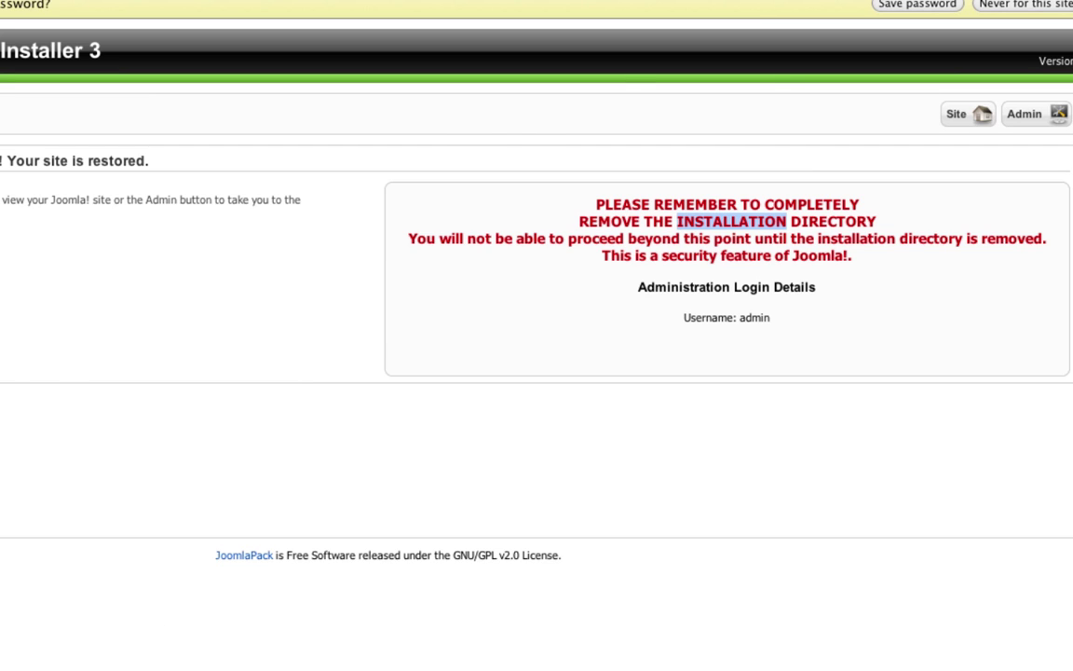
key(super+Tab)
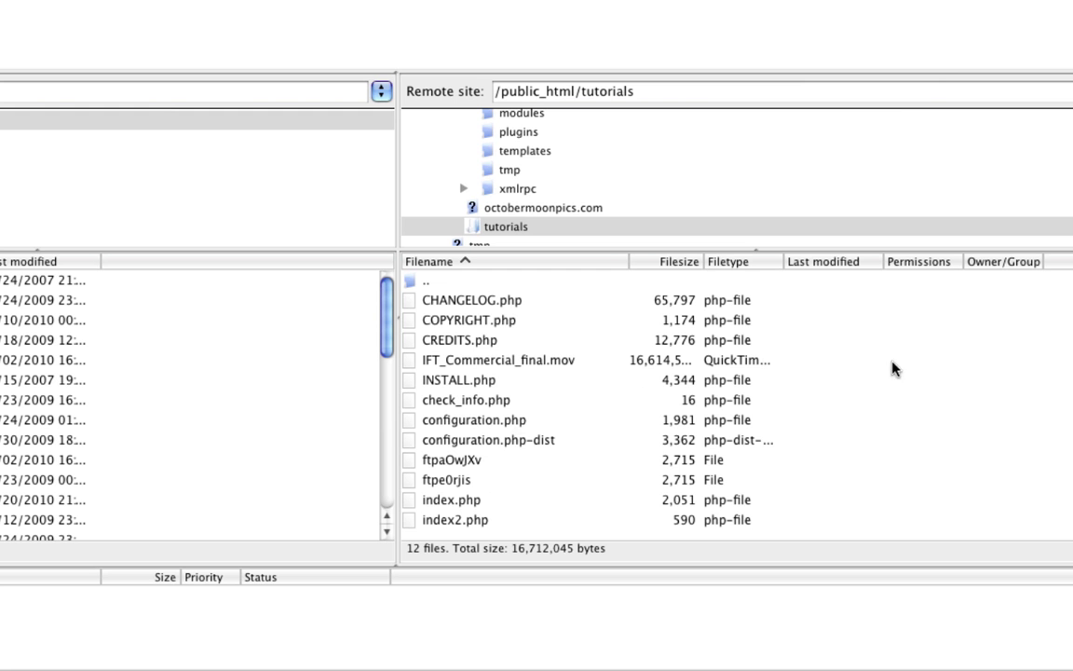
Refresh /public_html/tutorials and delete the installation folder with its contents
click(479, 213)
click(504, 228)
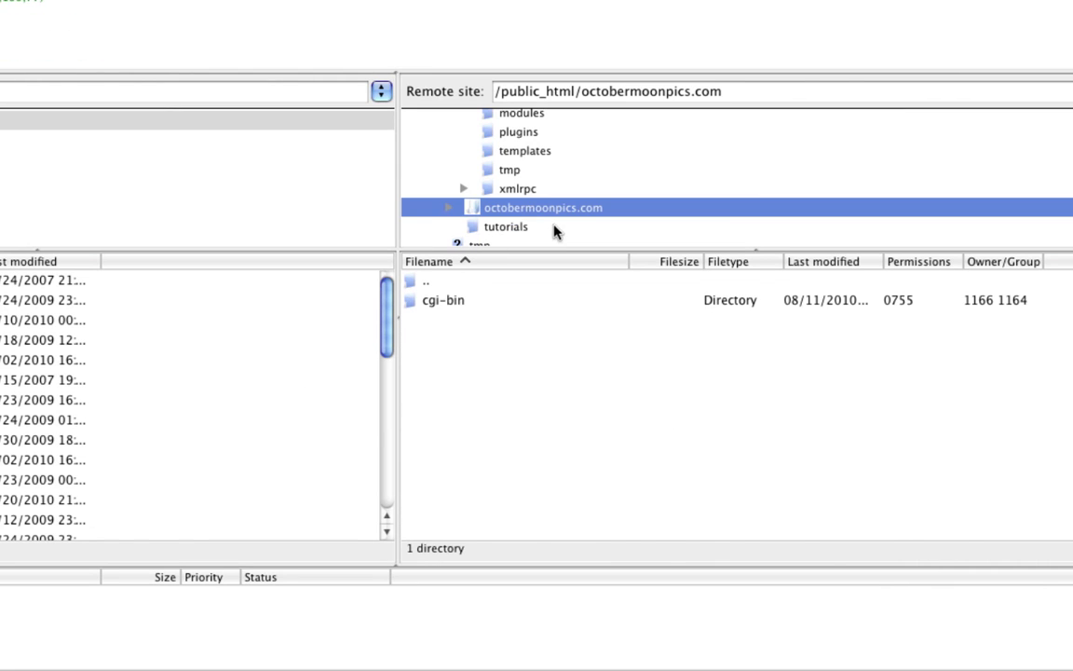
scroll(890, 307, down, 1)
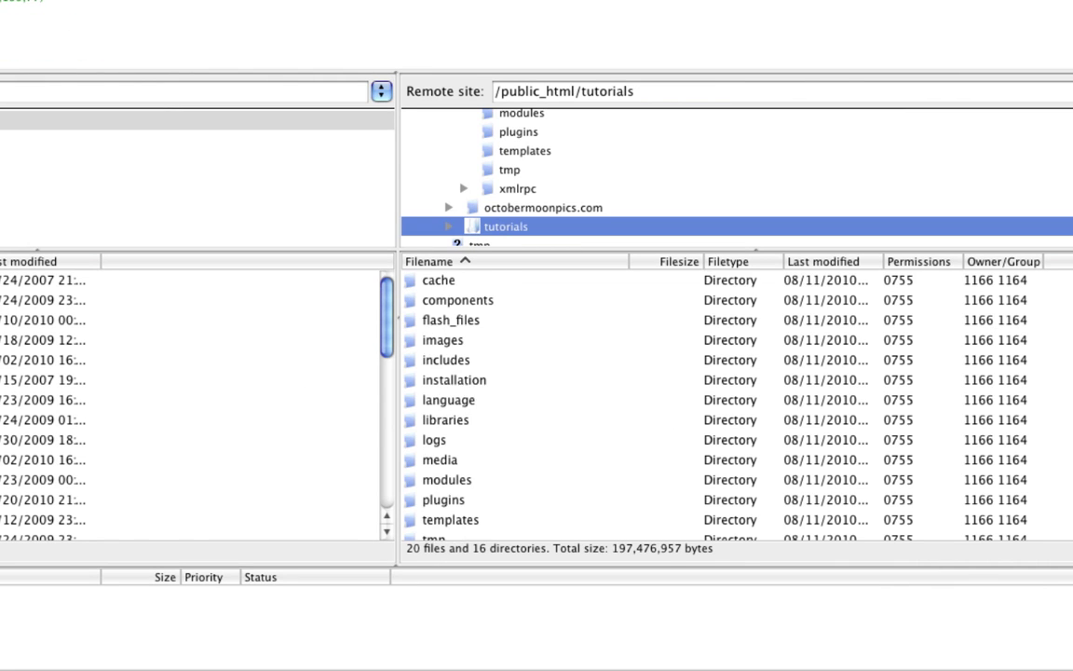
click(449, 383)
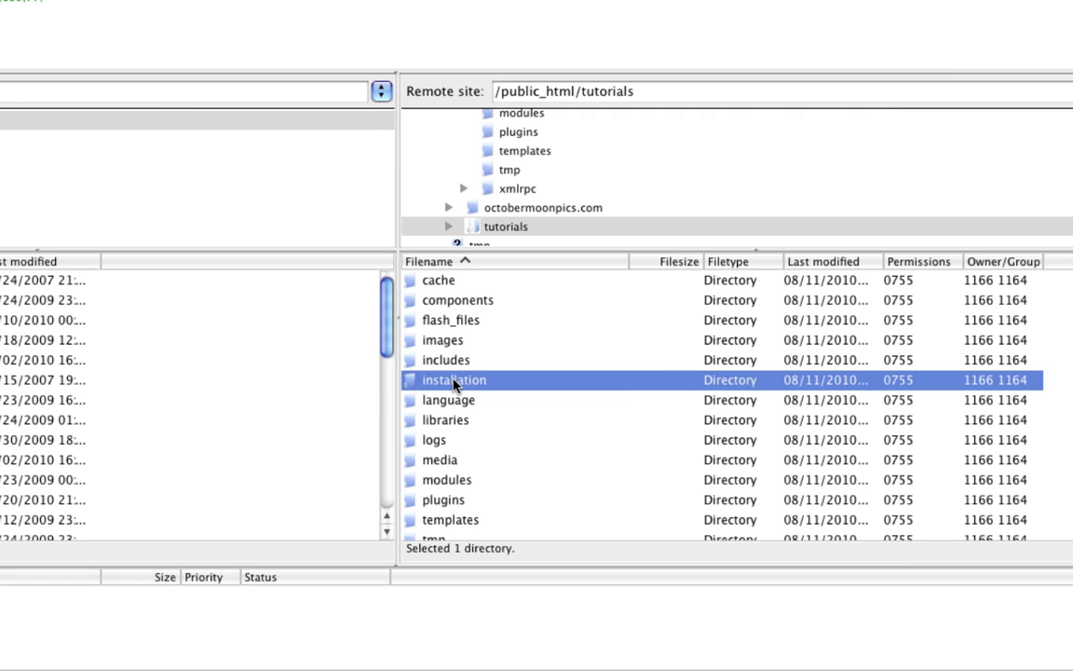
key(Delete)
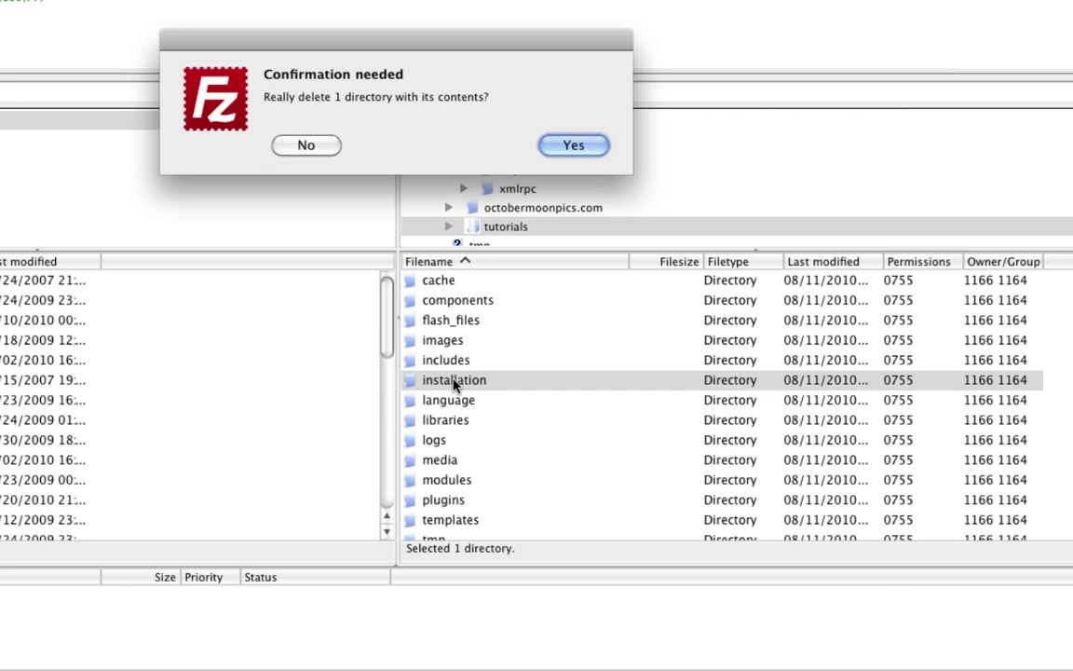
click(558, 150)
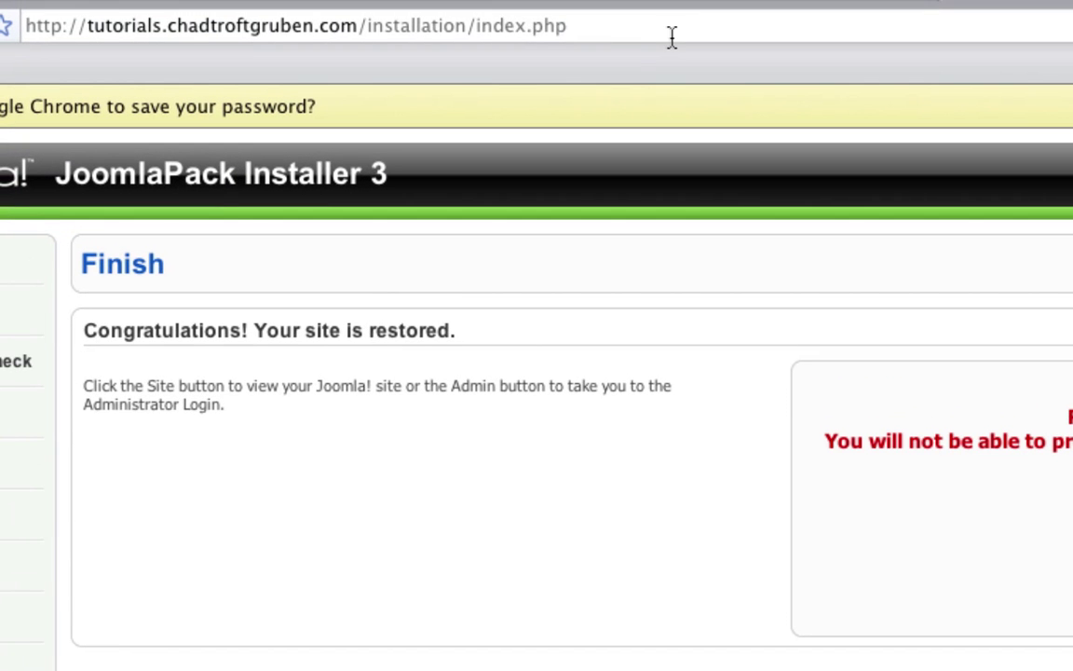
Strip installation/index.php from the address to load tutorials.chadtroftgruben.com
drag(601, 35, 367, 28)
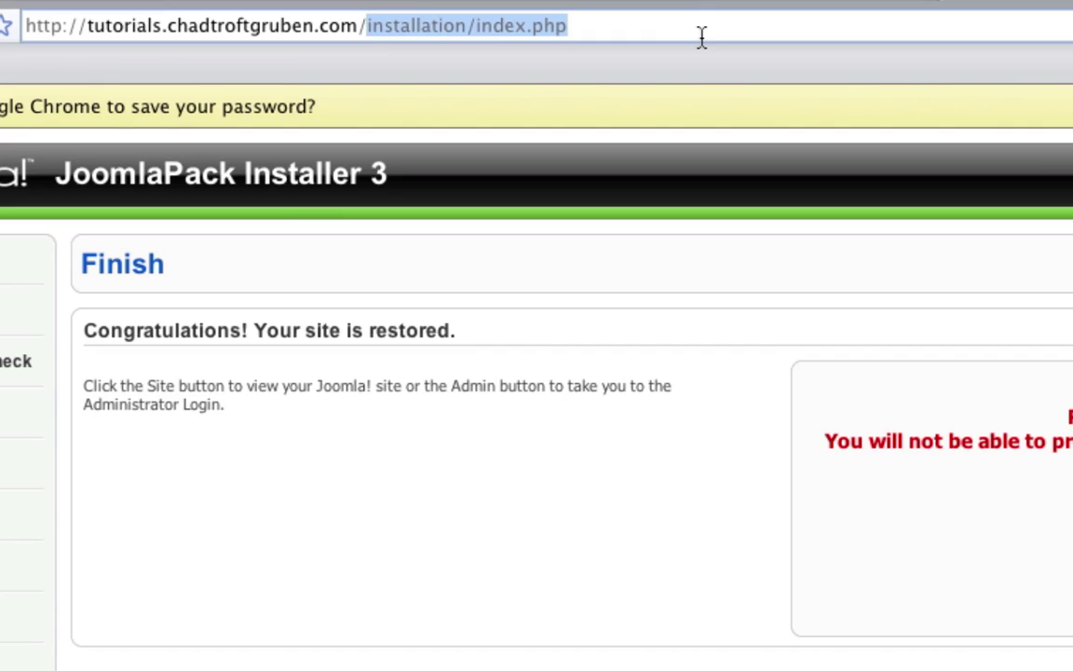
key(BackSpace)
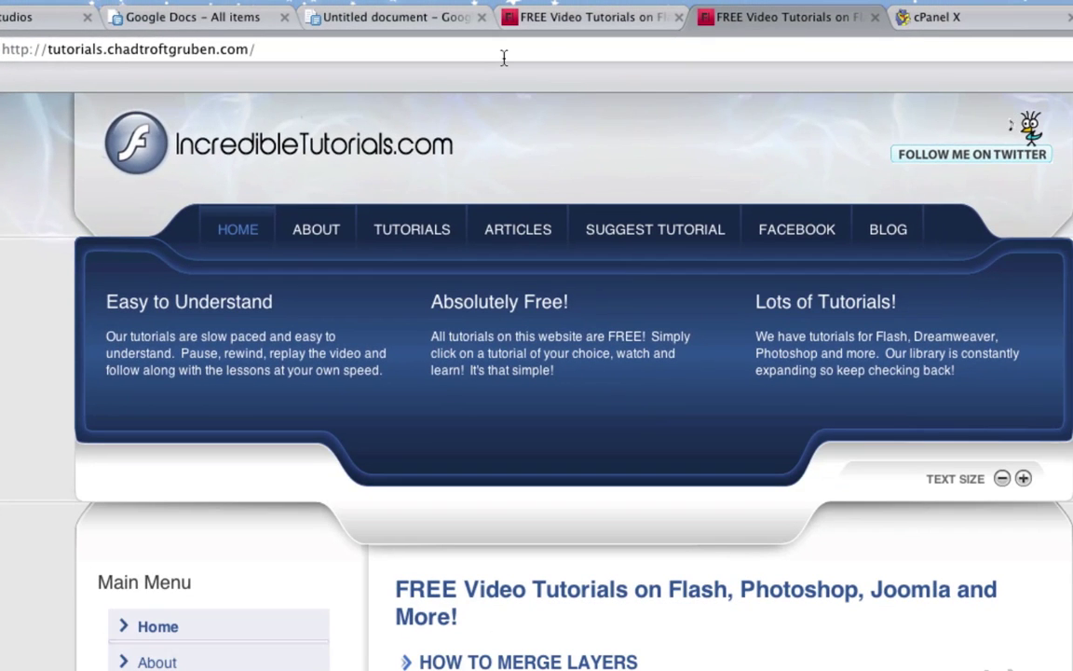
scroll(537, 373, down, 5)
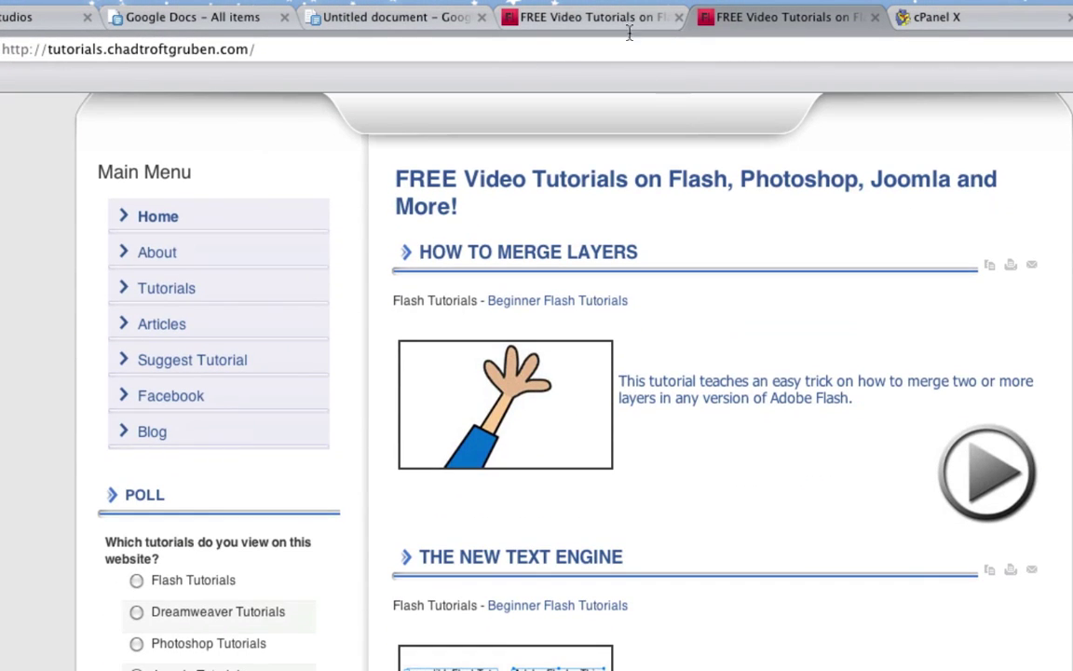
click(633, 23)
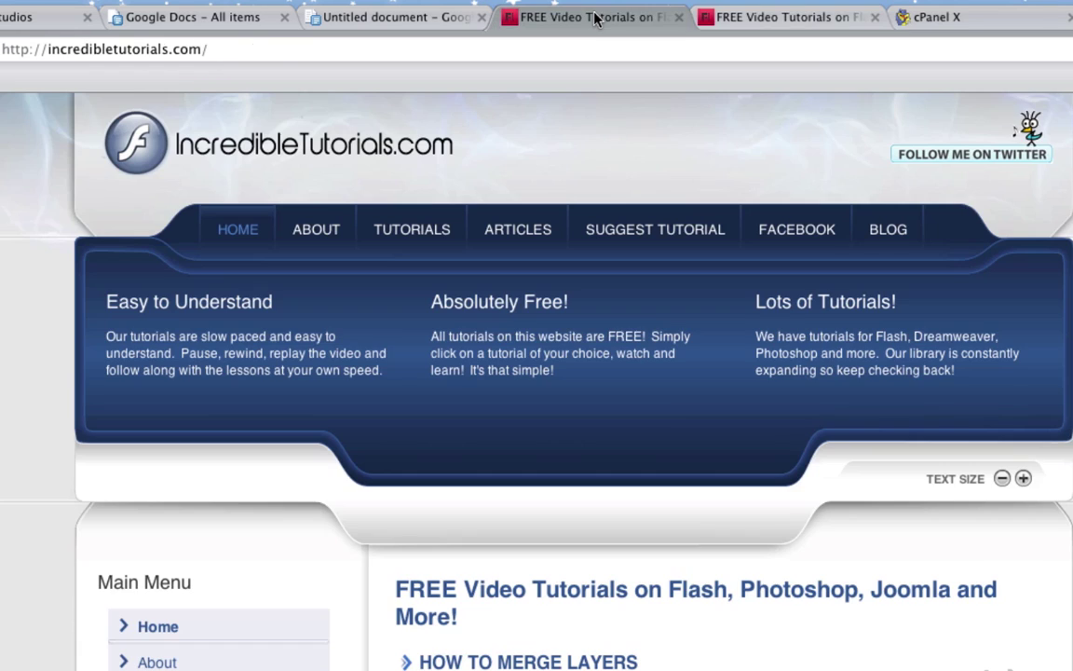
click(230, 56)
scroll(654, 227, down, 2)
scroll(712, 107, down, 5)
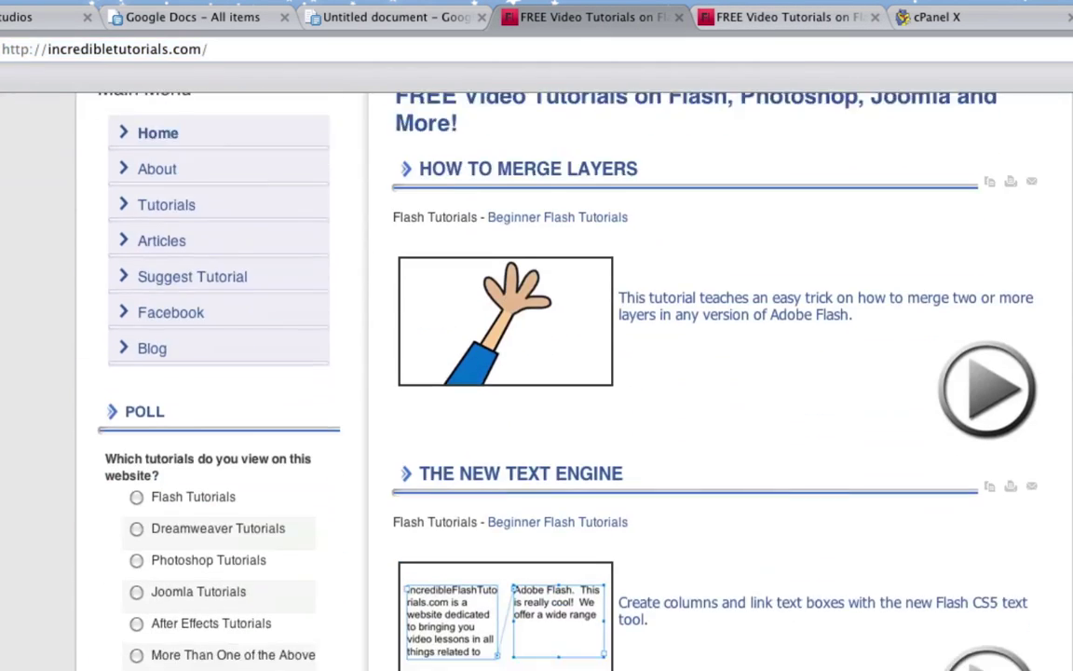
click(801, 31)
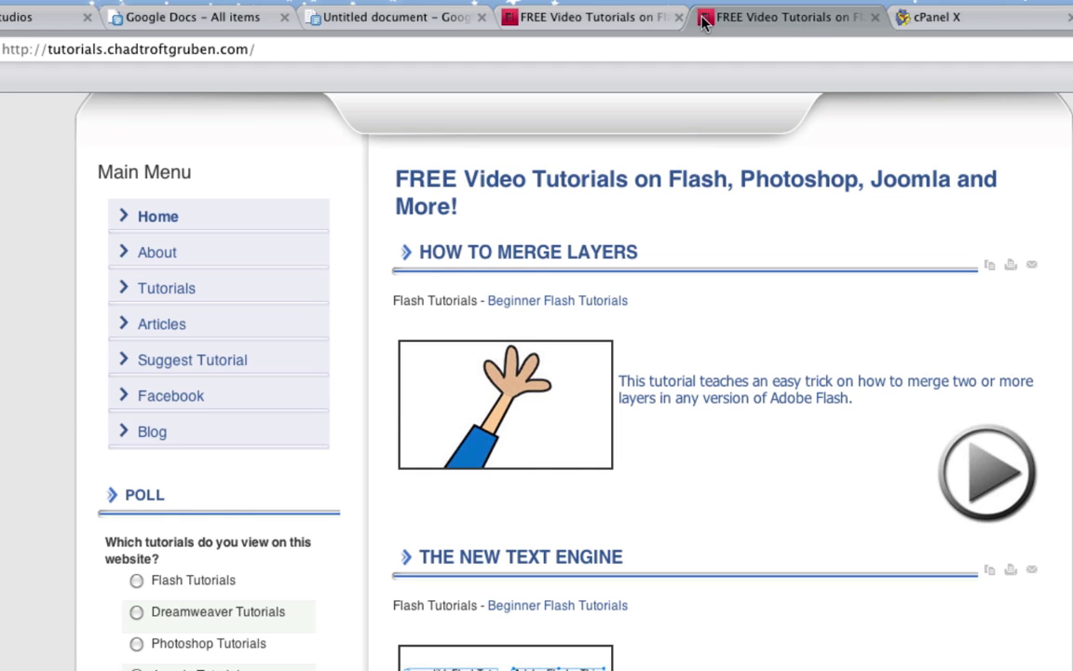
scroll(573, 373, up, 3)
scroll(820, 249, up, 2)
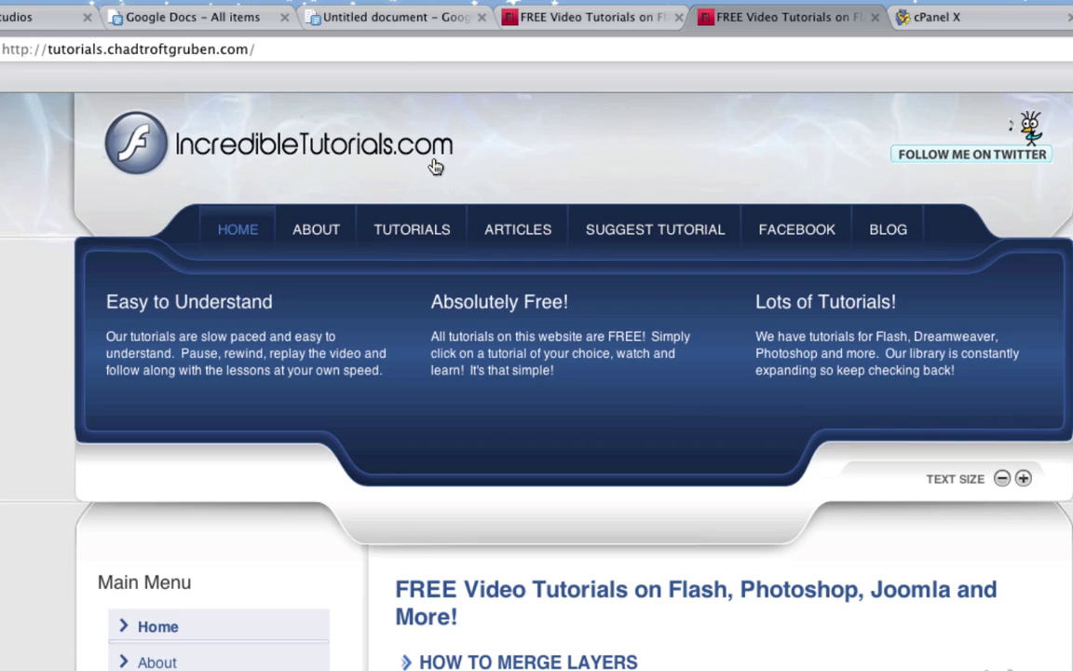
click(379, 60)
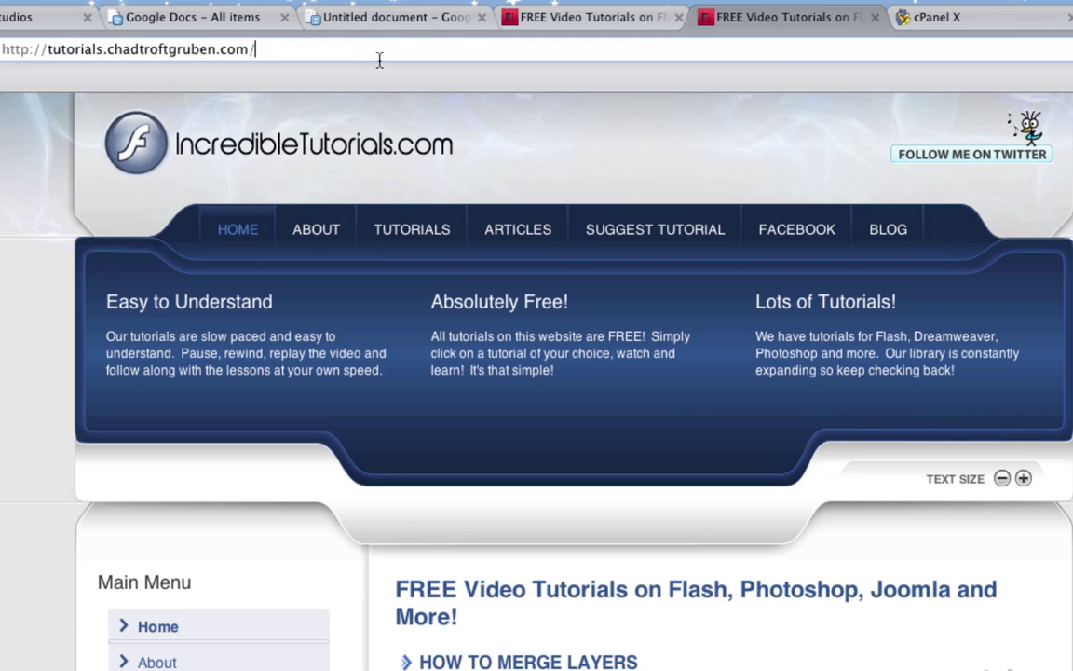